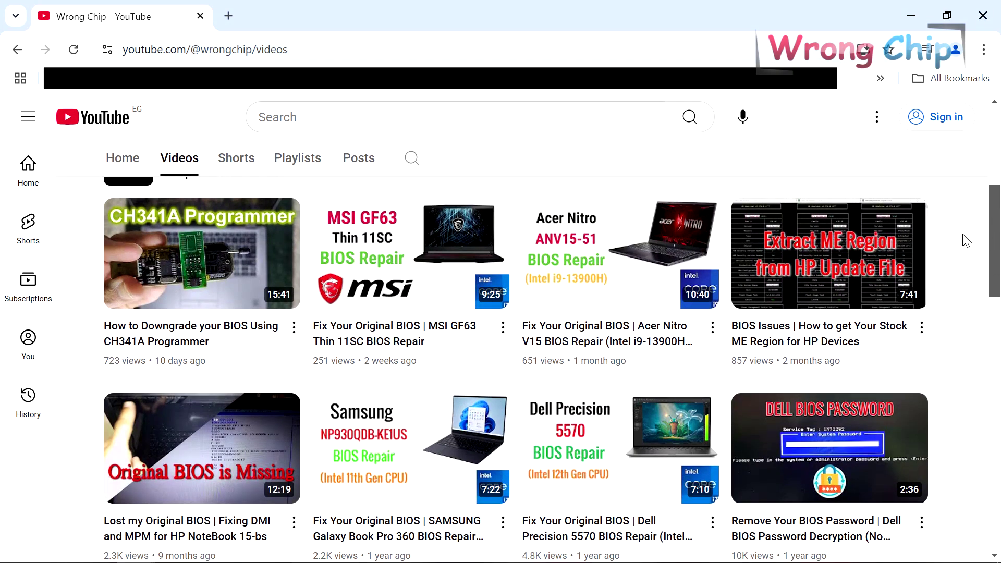
Look through the Wrong Chip channel's community posts and its list of uploaded videos on YouTube.
click(365, 161)
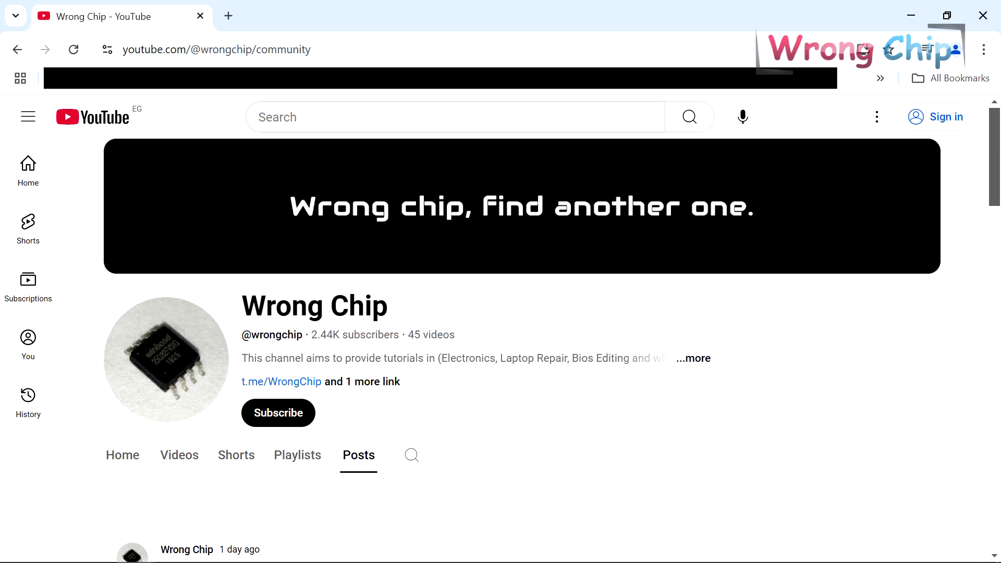
mouse_move(995, 191)
mouse_down()
mouse_move(989, 300)
mouse_move(993, 175)
mouse_up()
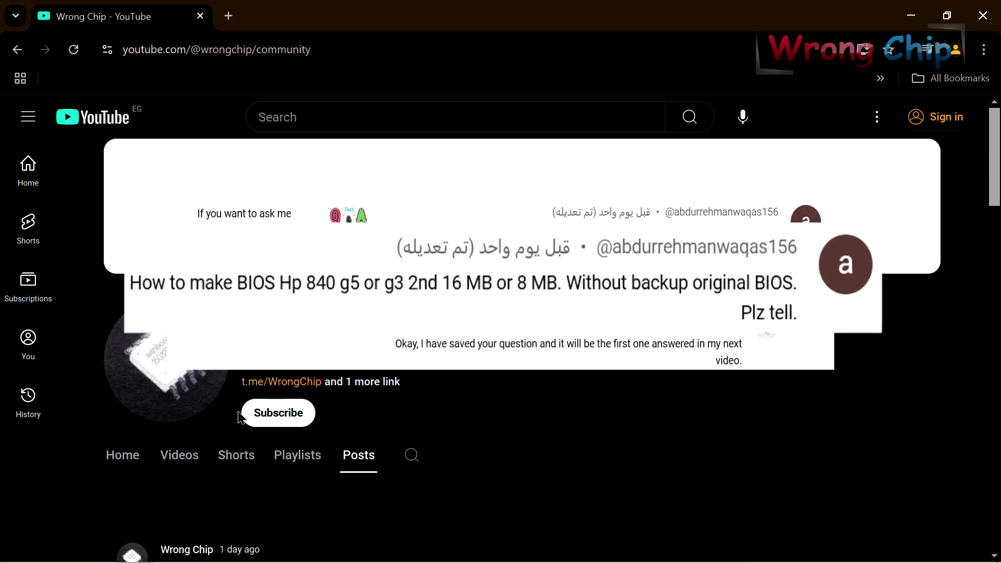
click(197, 457)
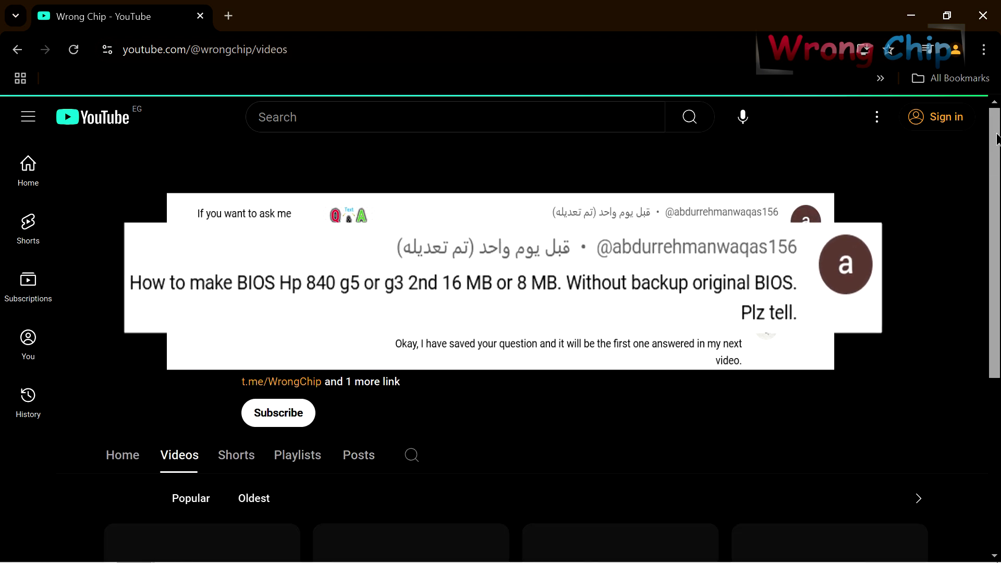
drag(996, 138, 997, 219)
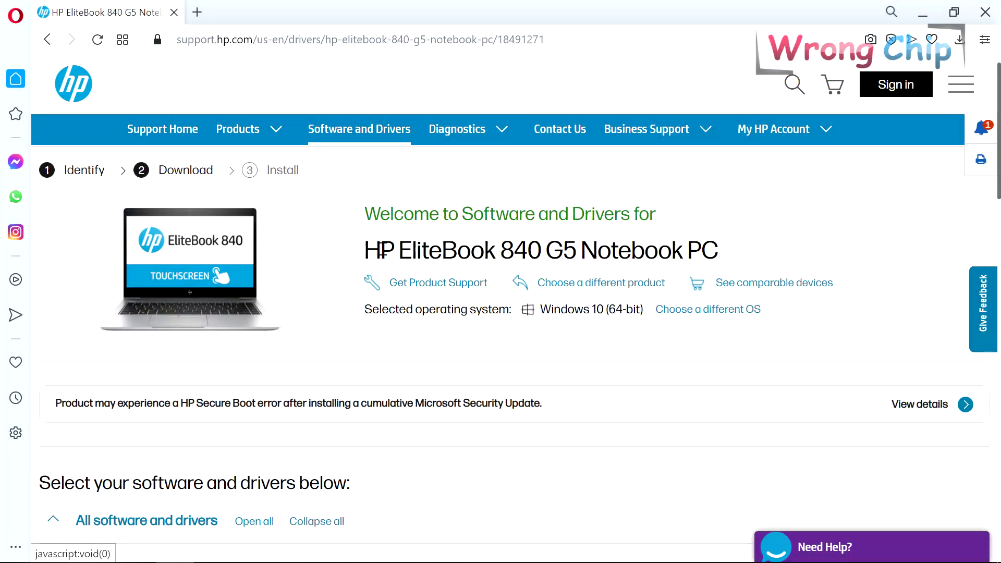
Examine the BIOS category among the software and drivers on HP's support page for the EliteBook 840 G5 Notebook PC.
drag(364, 250, 576, 250)
scroll(55, 225, down, 6)
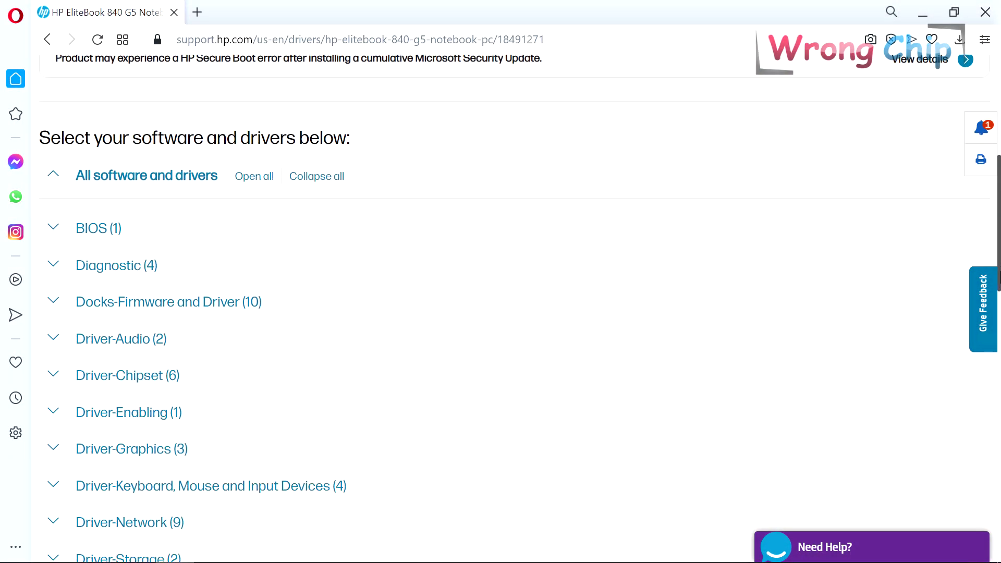
click(54, 217)
click(54, 219)
Look through the Docks-Firmware and Driver, Firmware, and Firmware-Firmware and Driver download categories for the EliteBook 840 G5.
click(58, 299)
scroll(238, 341, down, 10)
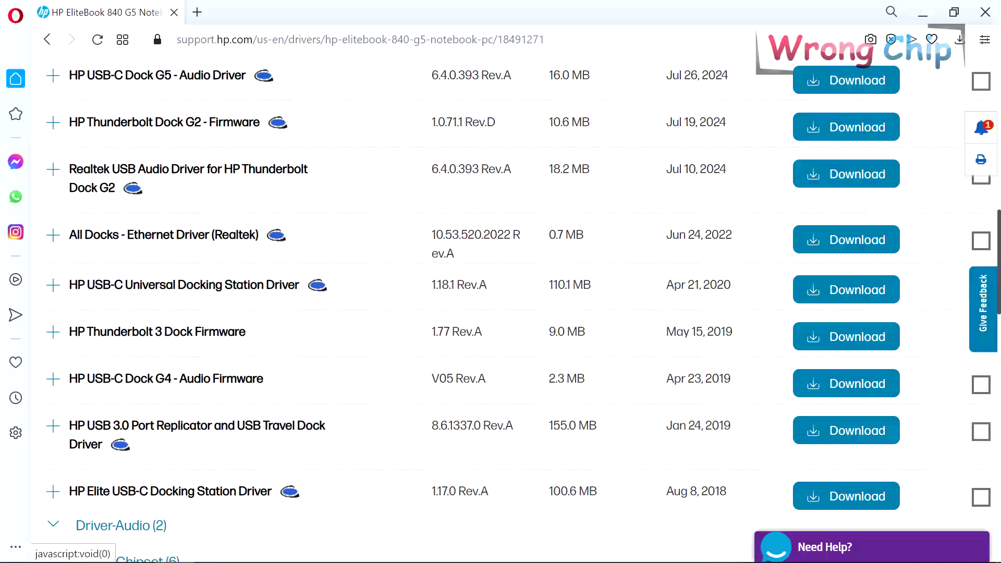
click(52, 470)
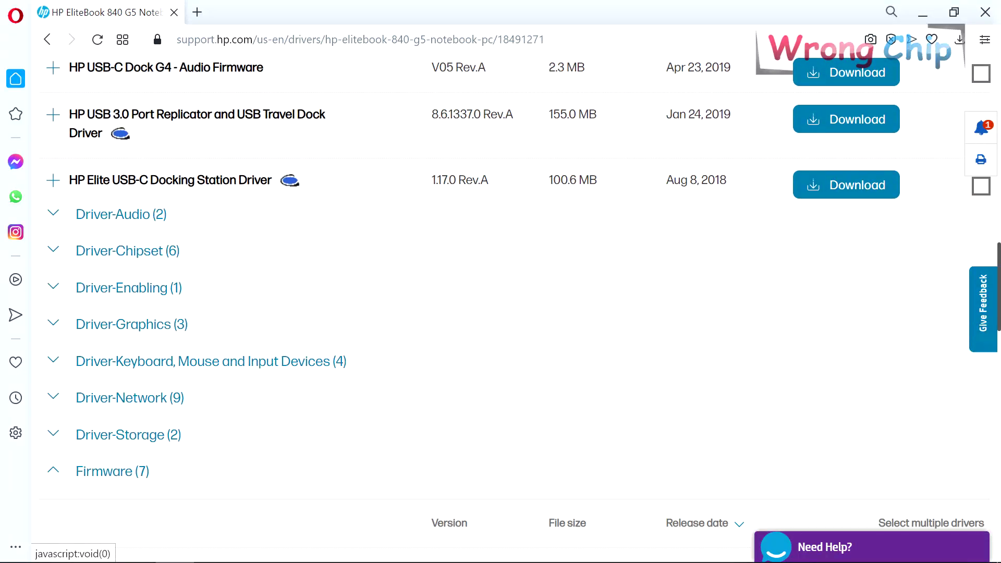
scroll(977, 420, down, 10)
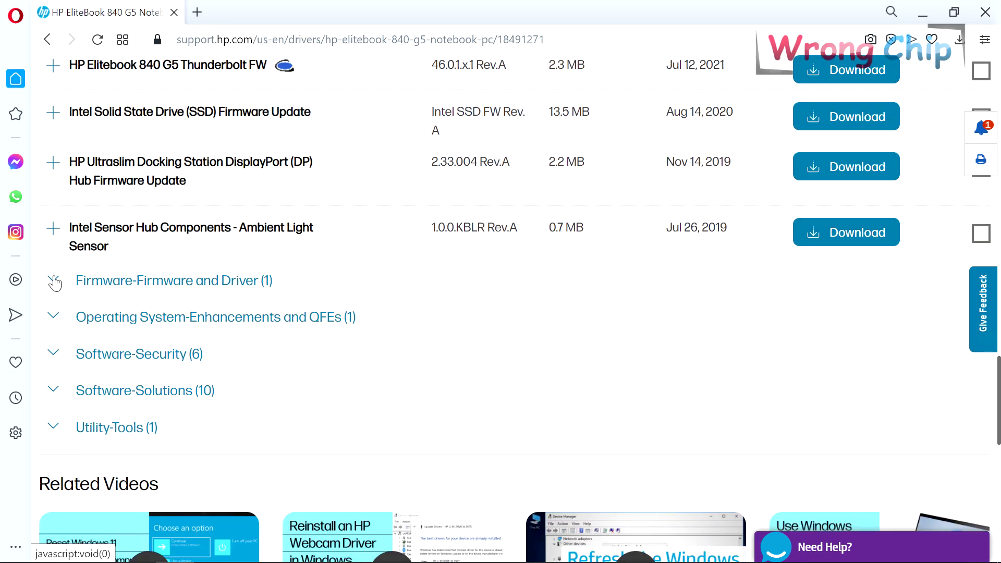
click(240, 282)
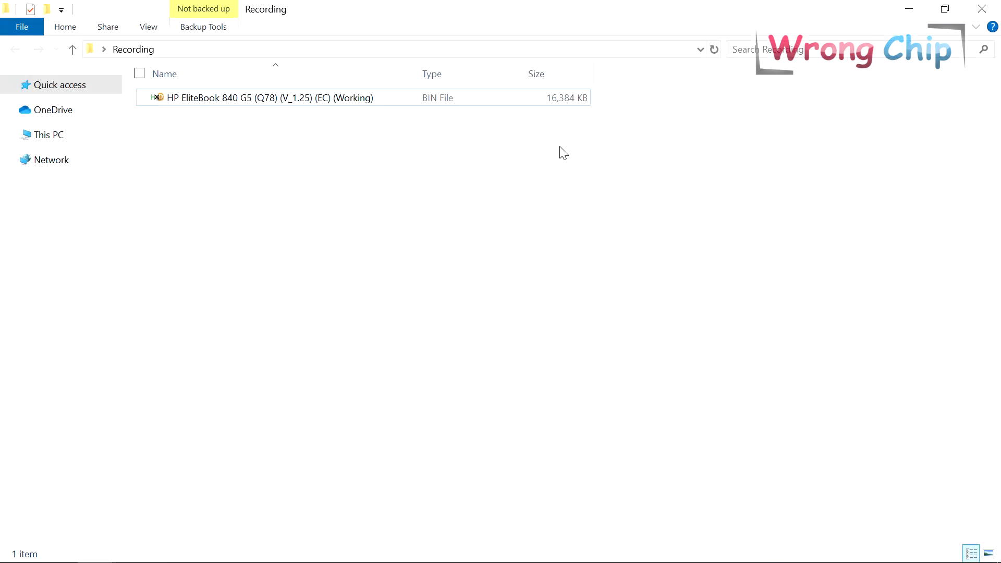
Check the board code in the name of the HP EliteBook 840 G5 BIN file without renaming it.
click(264, 101)
click(263, 101)
drag(257, 98, 271, 98)
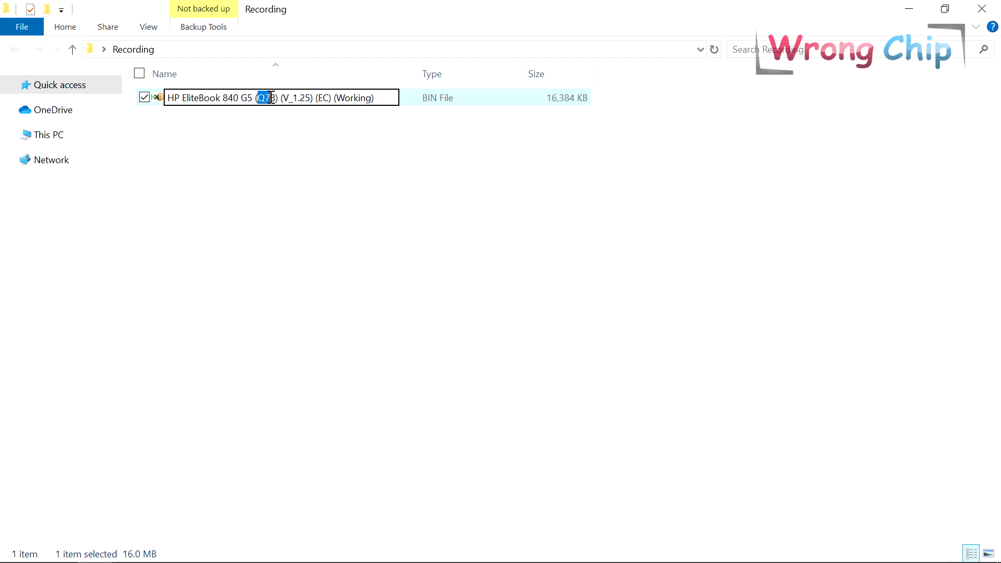
key(Escape)
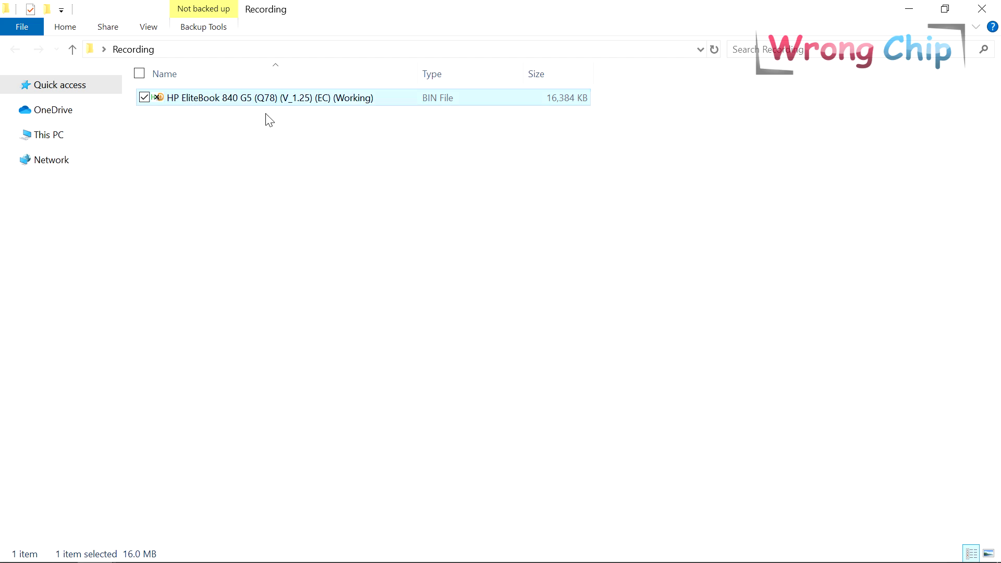
Open the HP EliteBook 840 G5 (Q78) (V_1.25) (EC) (Working) BIN file in HxD and select its entire contents.
double_click(245, 103)
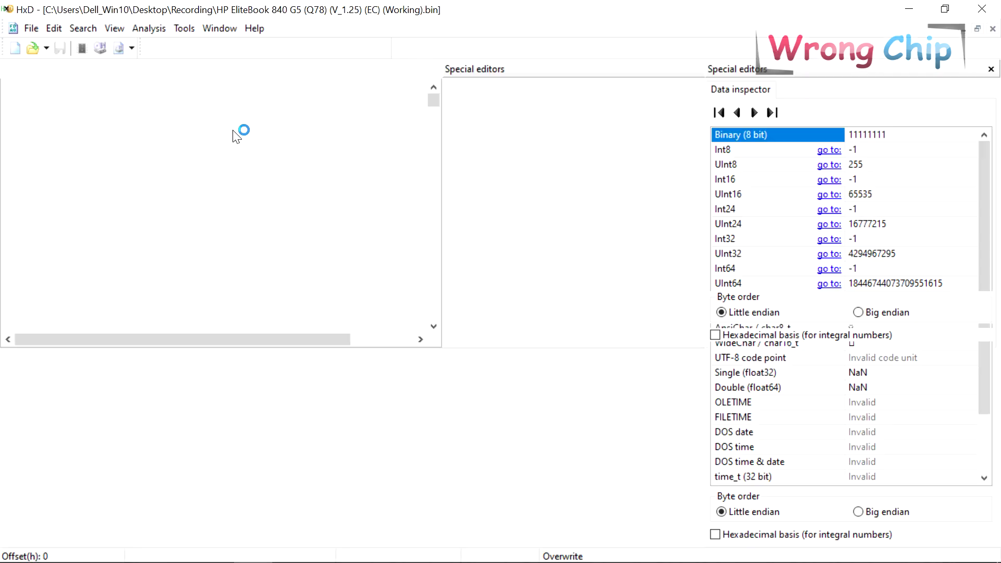
key(ctrl+a)
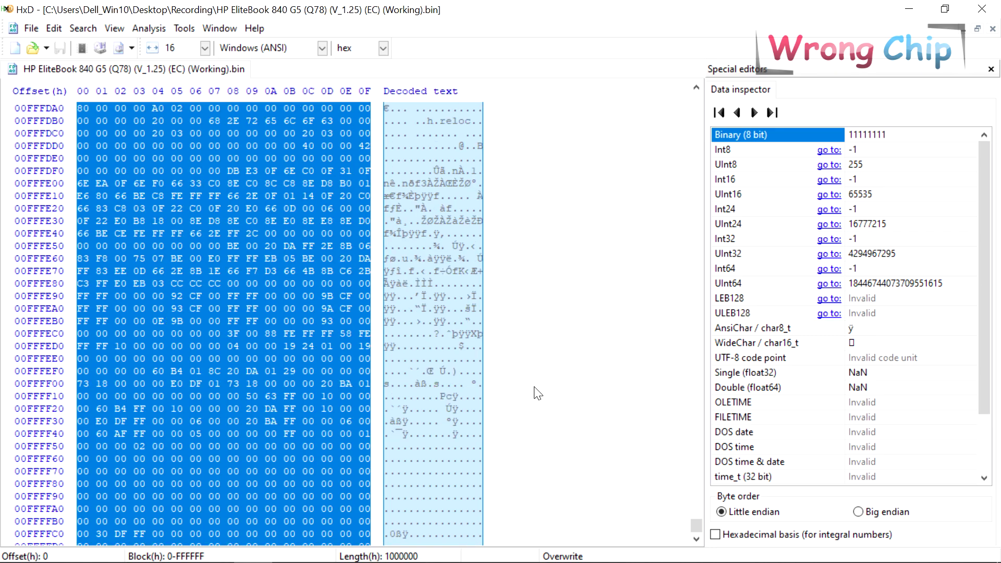
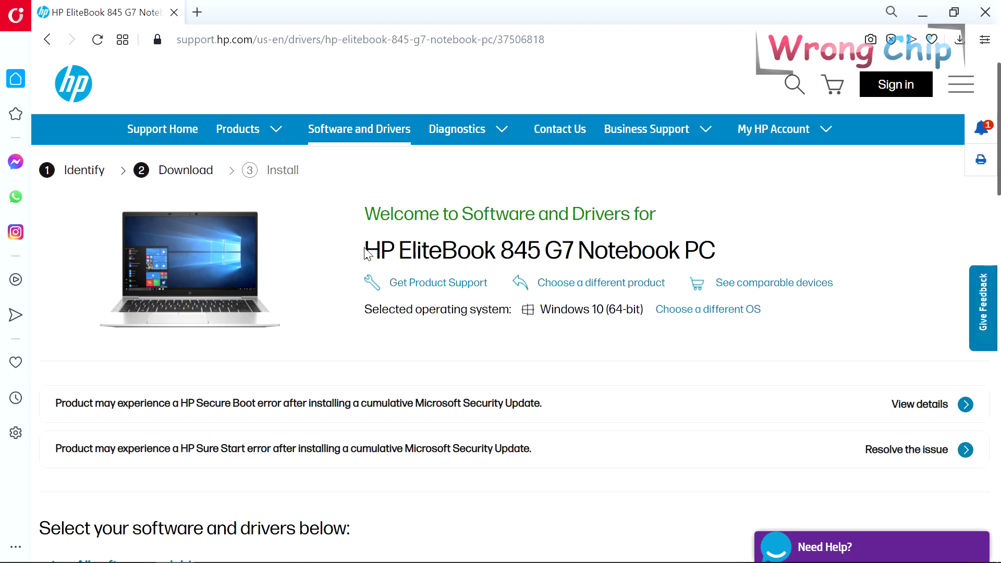
Check the family code and version of the BIOS-System Firmware download on HP's support page for the EliteBook 845 G7.
drag(365, 250, 573, 250)
scroll(263, 241, down, 7)
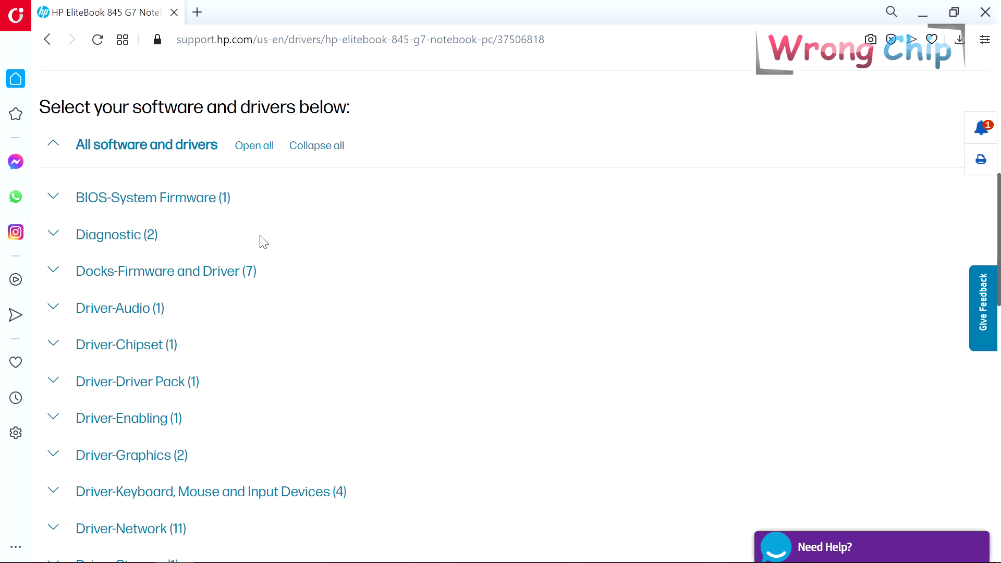
click(55, 197)
drag(238, 298, 259, 298)
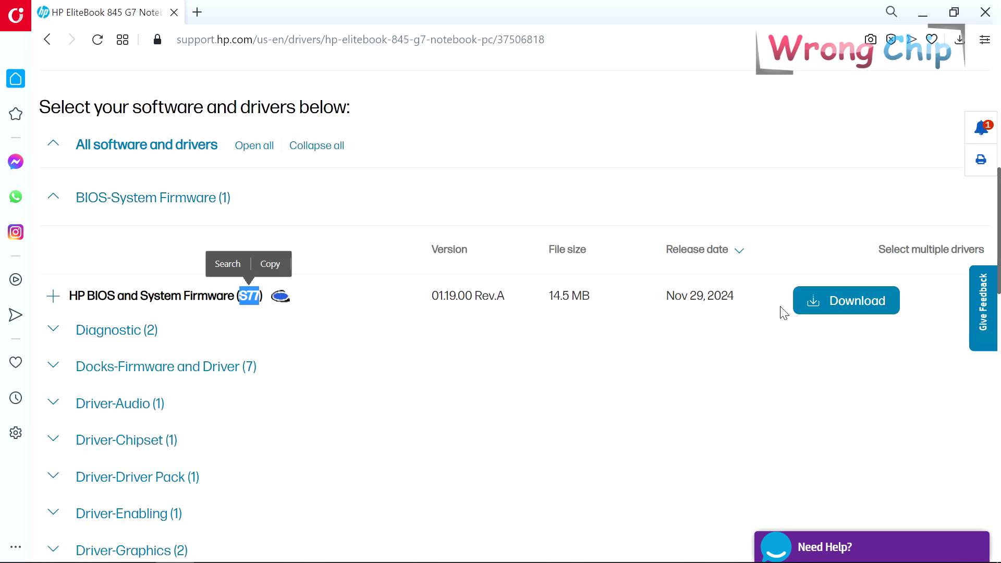
drag(473, 296, 431, 296)
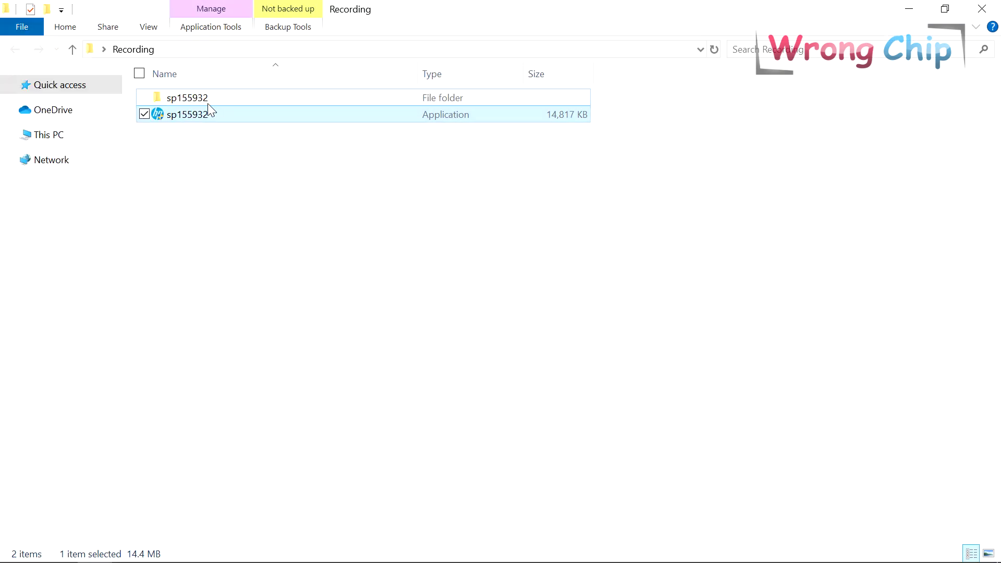
Open S77_01190000.bin from the sp155932 folder in HxD and delete its header bytes up to offset 31F.
double_click(193, 89)
click(210, 331)
double_click(210, 331)
key(ctrl+a)
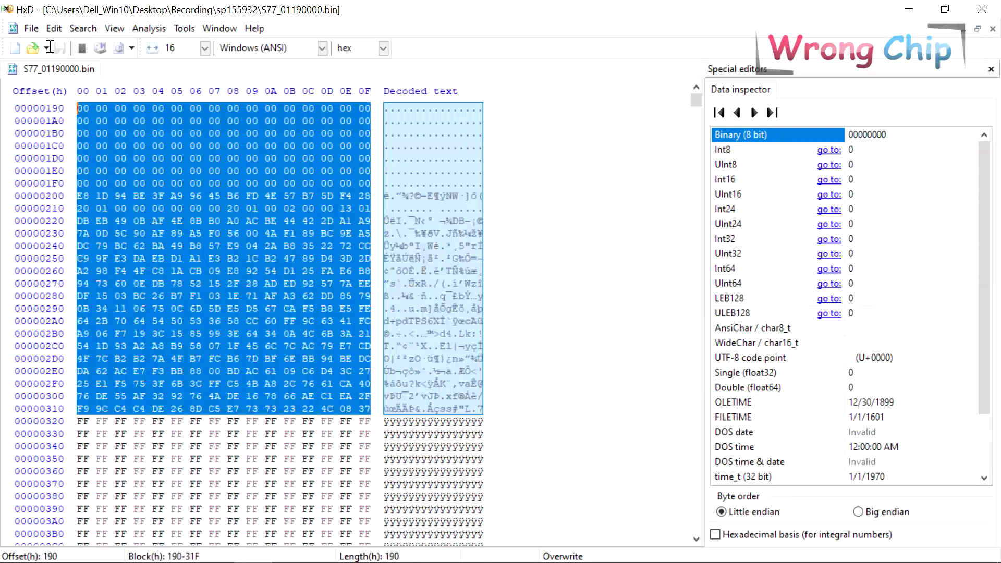
key(ctrl+v)
key(ctrl+a)
Select a block of hex length 2000000 starting at offset 0 in S77_01190000.bin and inspect its contents.
click(79, 110)
key(ctrl+e)
double_click(567, 303)
text(2000000)
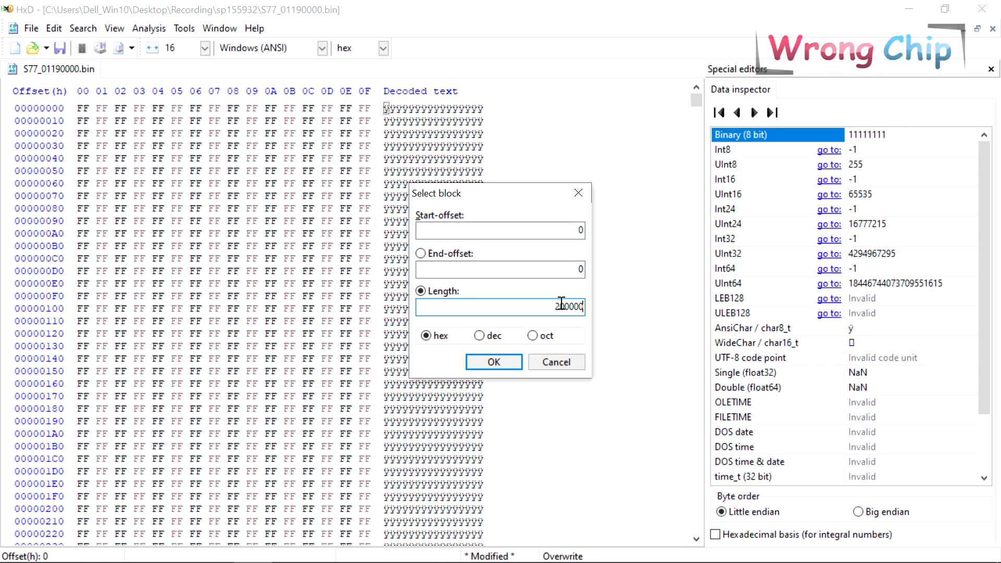
key(Return)
scroll(99, 408, down, 4)
drag(79, 397, 370, 508)
scroll(702, 489, down, 8)
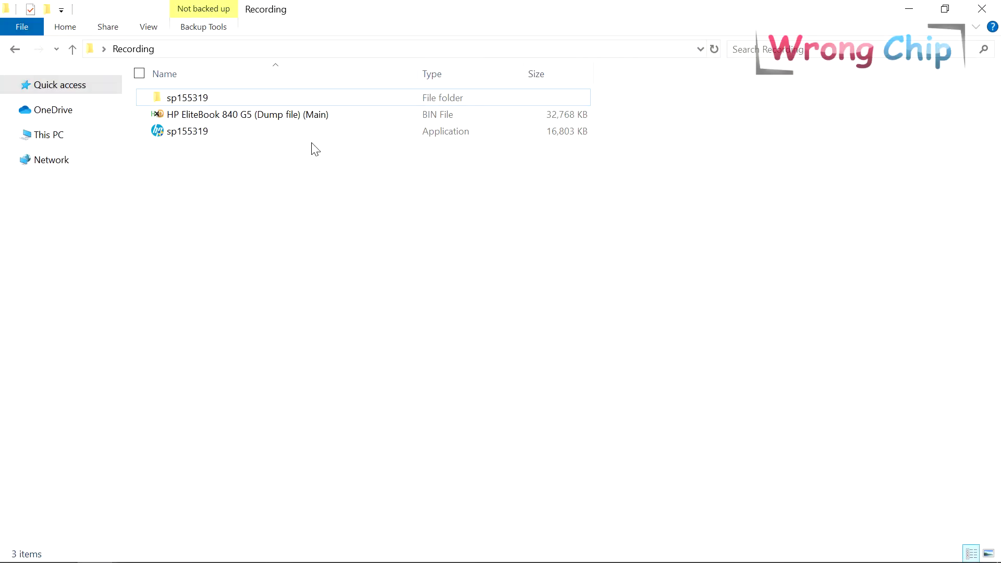
Copy the Q78_012901 BIN file from the sp155319 folder into the Recording folder.
click(236, 116)
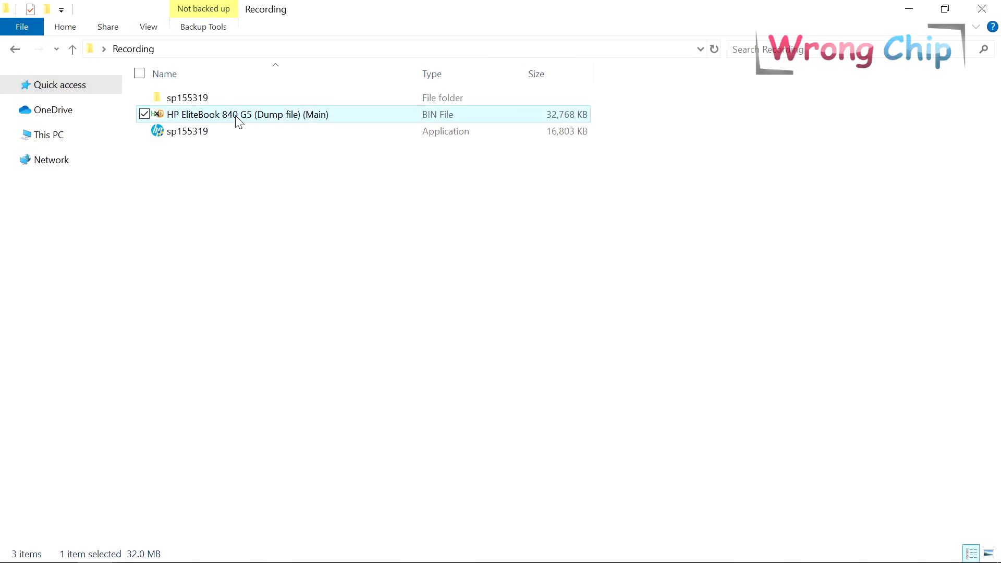
double_click(189, 98)
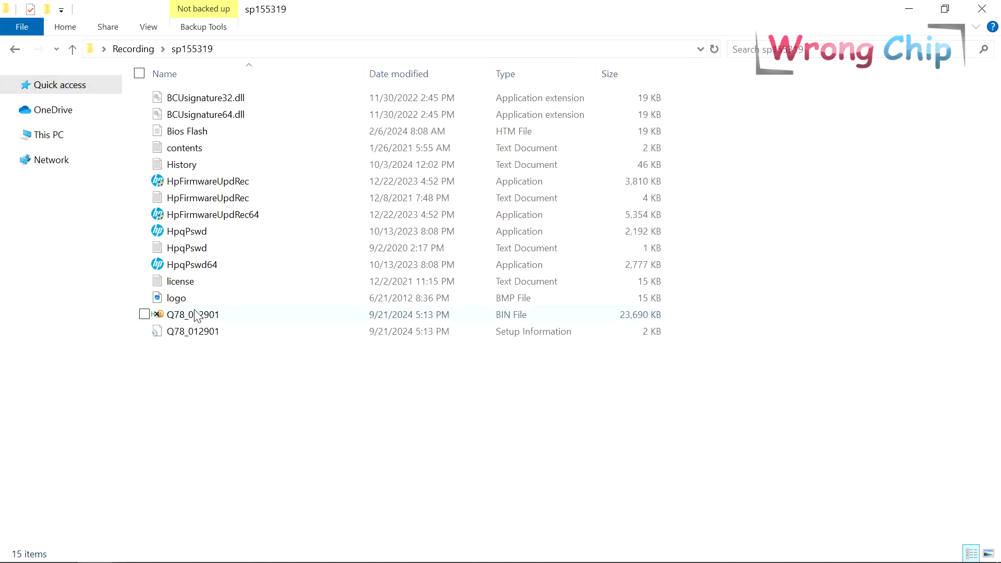
click(198, 314)
click(142, 52)
key(ctrl+v)
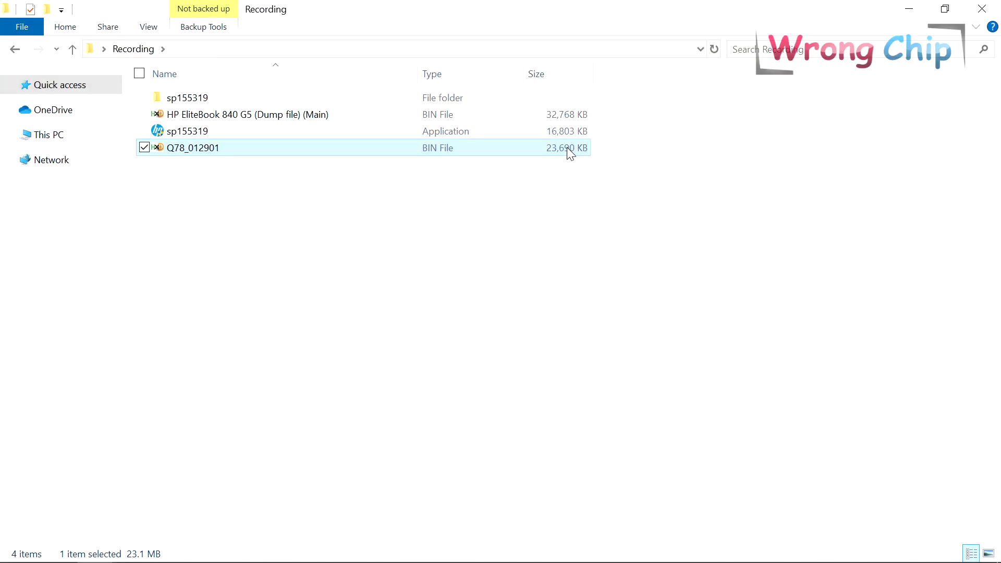
Open the HP EliteBook 840 G5 (Dump file) (Main) and Q78_012901 BIN files in HxD and copy the dump's bytes from 1FFFFDC to the end.
ctrl+click(458, 121)
key(Return)
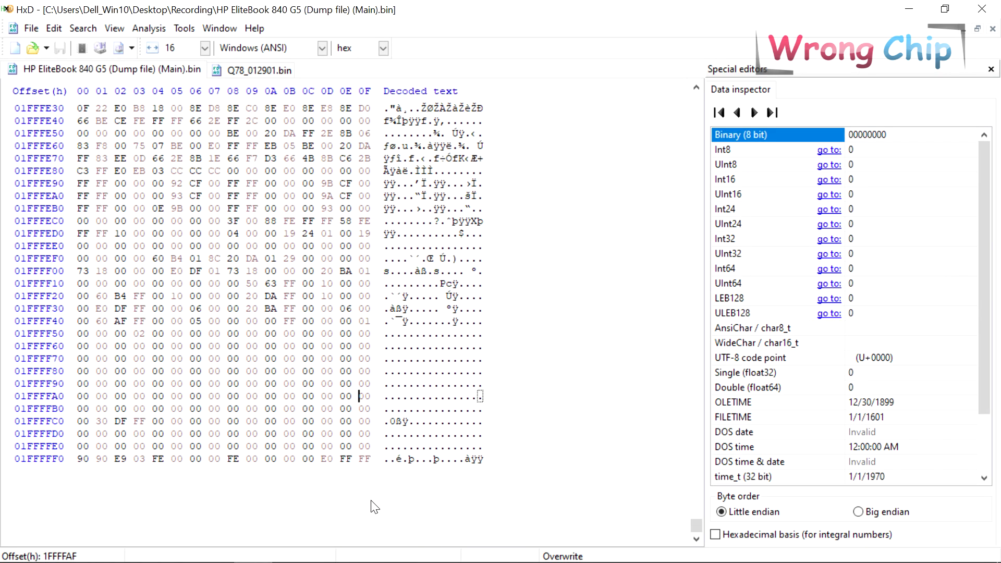
drag(371, 458, 294, 436)
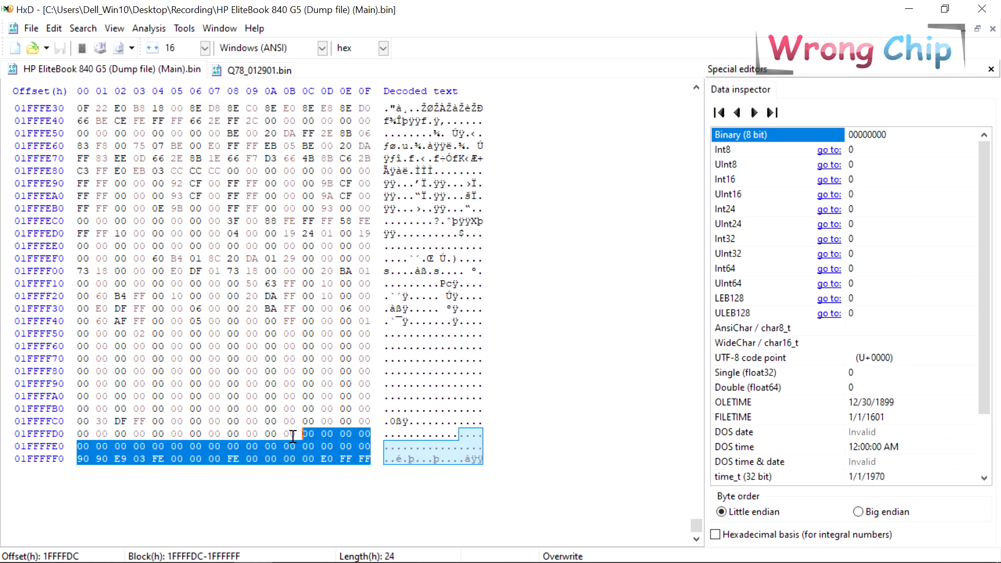
key(ctrl+c)
Search Q78_012901.bin for the copied hex values and delete everything that follows the match.
click(259, 70)
key(ctrl+f)
click(432, 203)
key(ctrl+v)
key(Return)
drag(83, 334, 443, 471)
drag(696, 403, 696, 525)
shift+click(367, 147)
key(Delete)
key(Return)
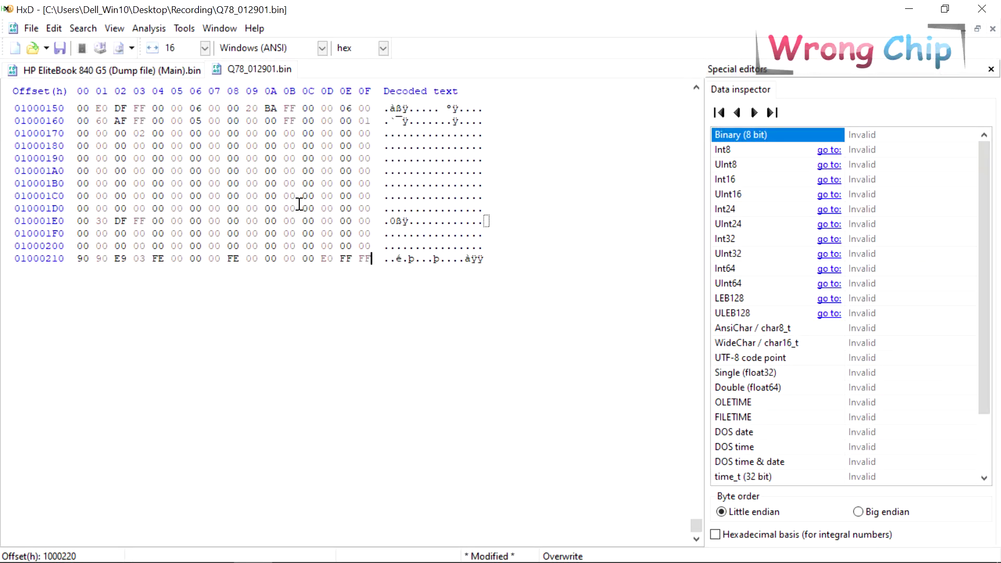
Remove the header before offset 220 in Q78_012901.bin and copy the remaining contents.
key(ctrl+a)
key(ctrl+g)
text(220)
key(Return)
scroll(81, 125, up, 11)
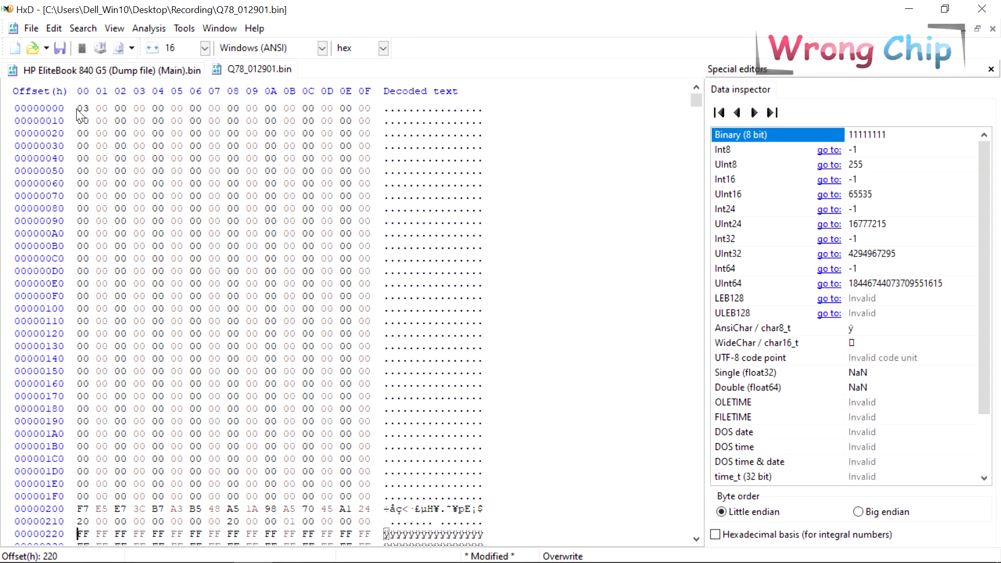
key(ctrl+a)
key(ctrl+v)
key(Return)
Overwrite the Main dump file from offset 1000000 with the copied BIOS data, using paste write.
click(173, 72)
key(ctrl+g)
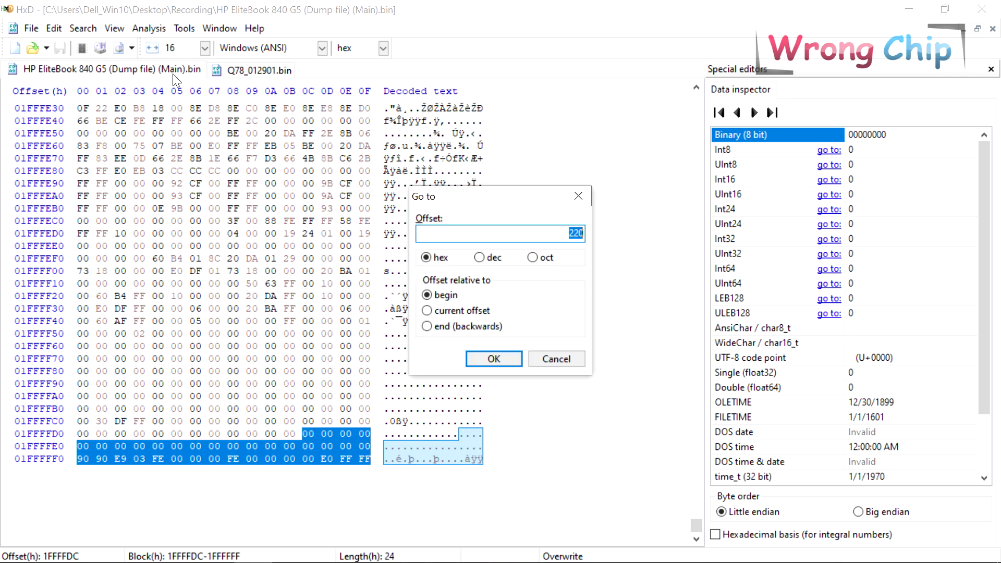
key(Return)
right_click(80, 108)
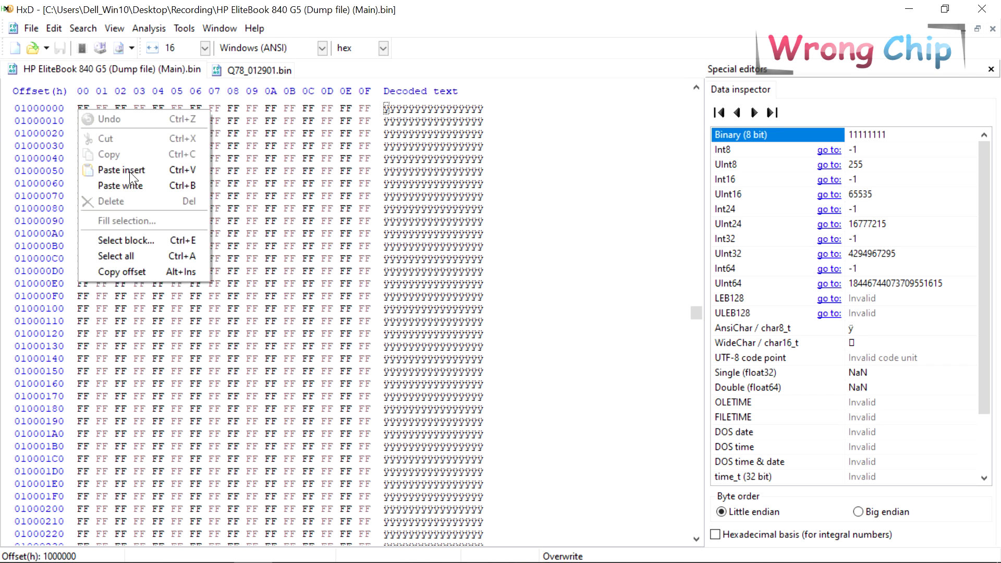
click(146, 186)
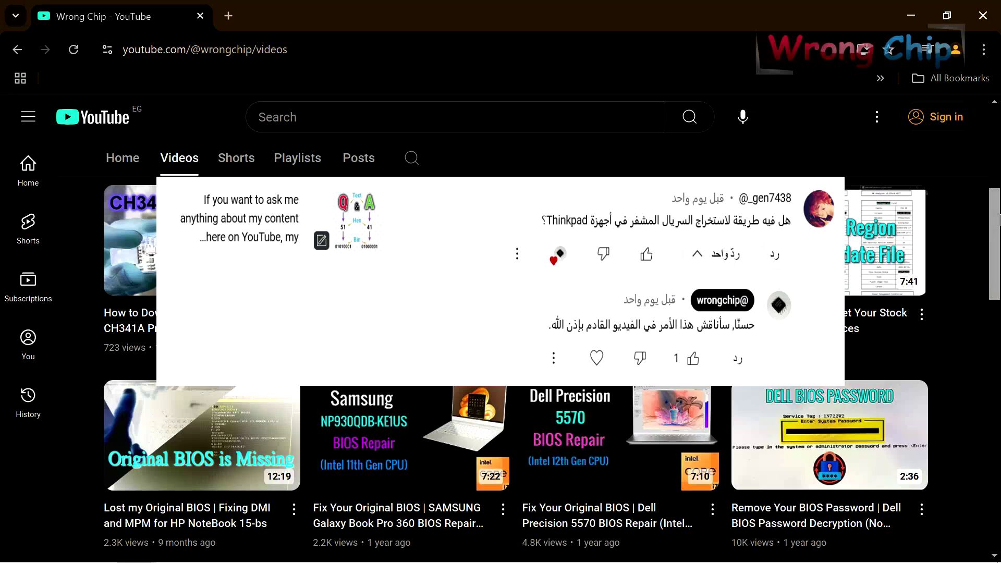
scroll(516, 365, down, 5)
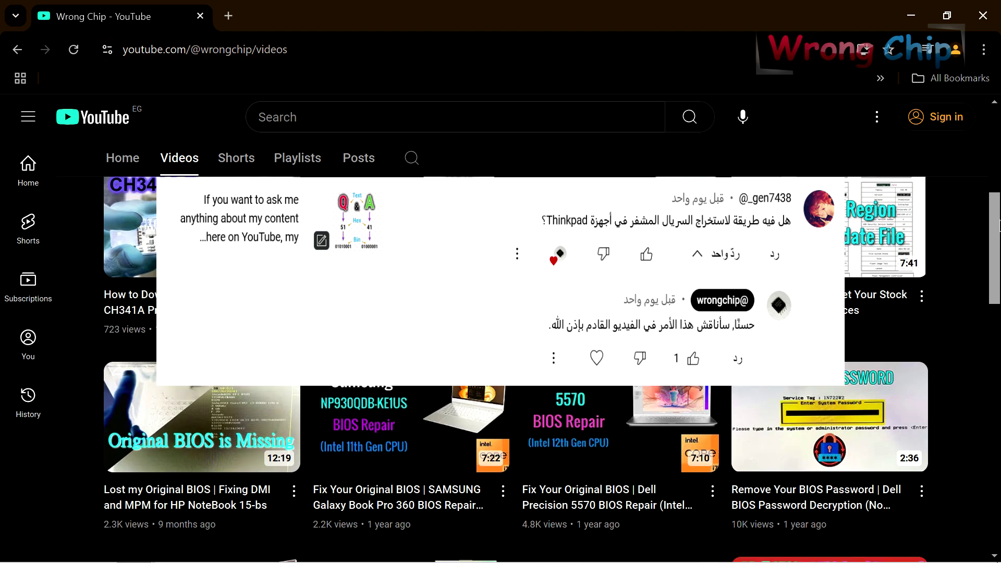
scroll(516, 365, down, 5)
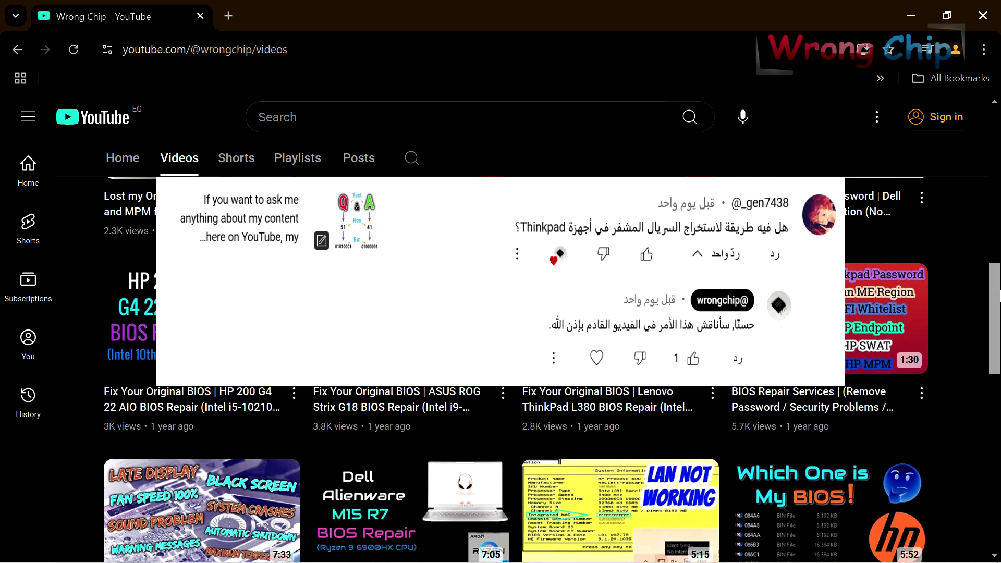
scroll(516, 365, down, 5)
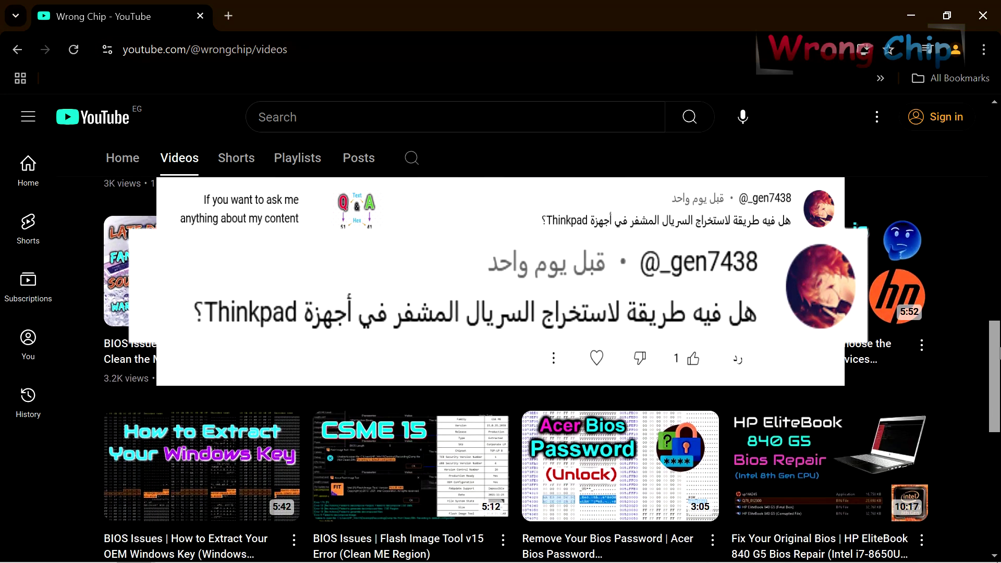
scroll(516, 365, down, 5)
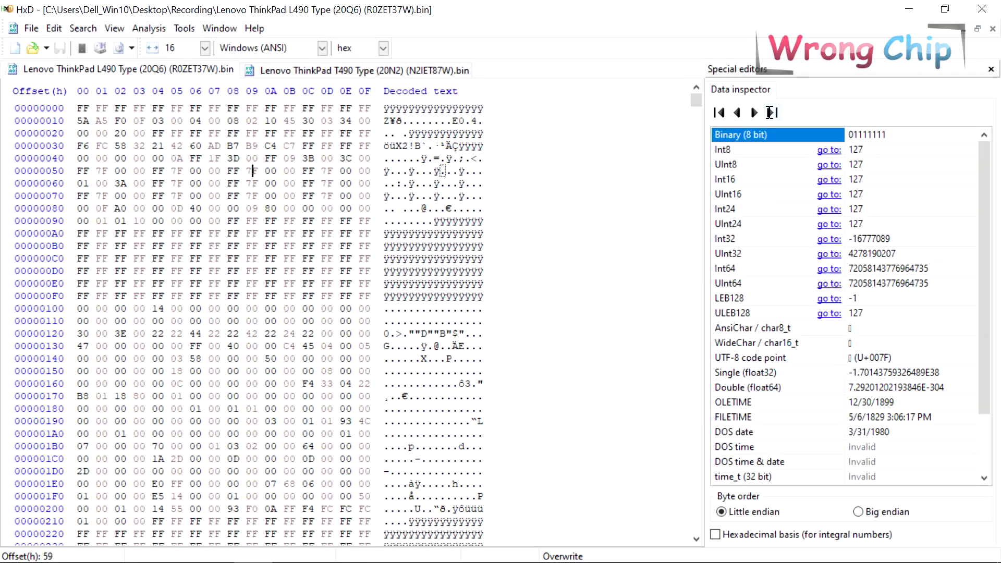
Search the Lenovo ThinkPad L490 dump for every occurrence of the text "thinkpad" in all directions.
key(ctrl+f)
text(thinkpad)
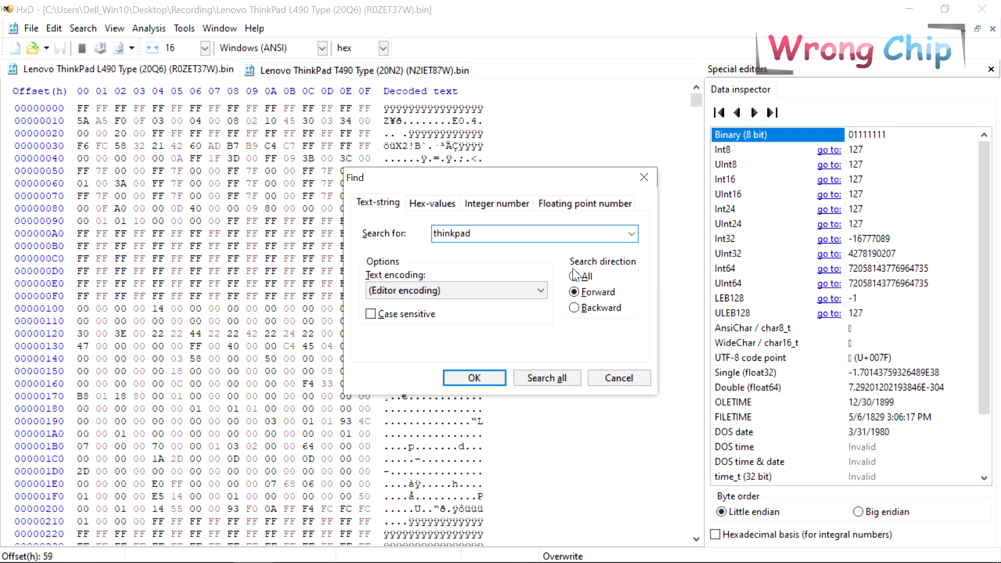
click(574, 276)
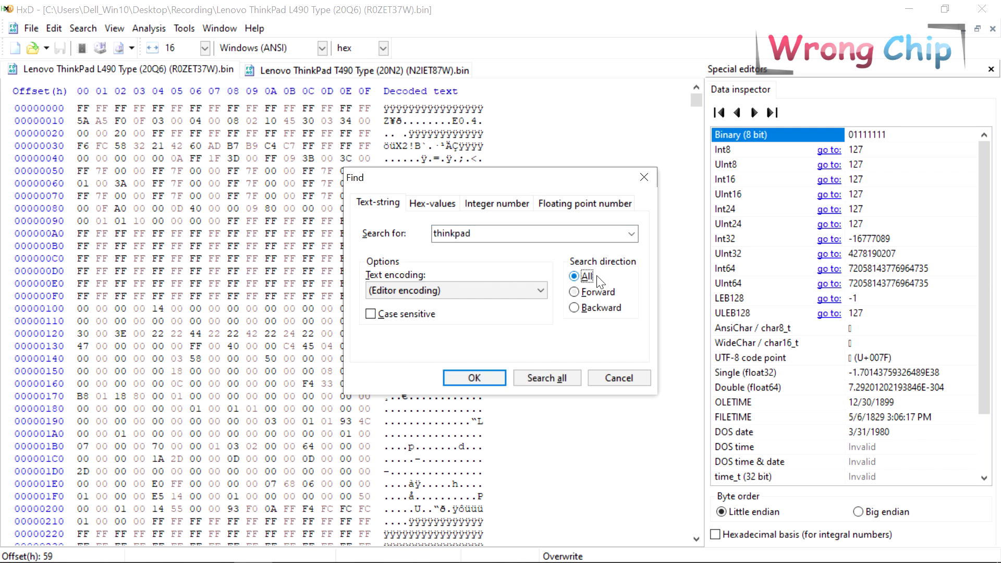
key(Return)
key(F3)
key(F3)
Repeat the "thinkpad" text search through the Lenovo ThinkPad T490 dump.
key(F3)
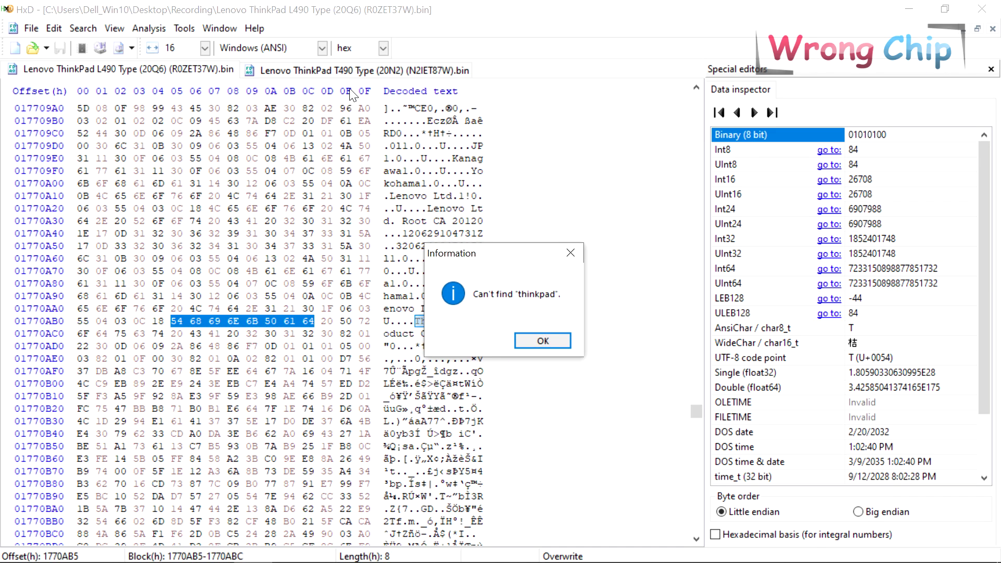
key(Return)
click(354, 70)
key(ctrl+f)
key(Return)
key(F3)
key(F3)
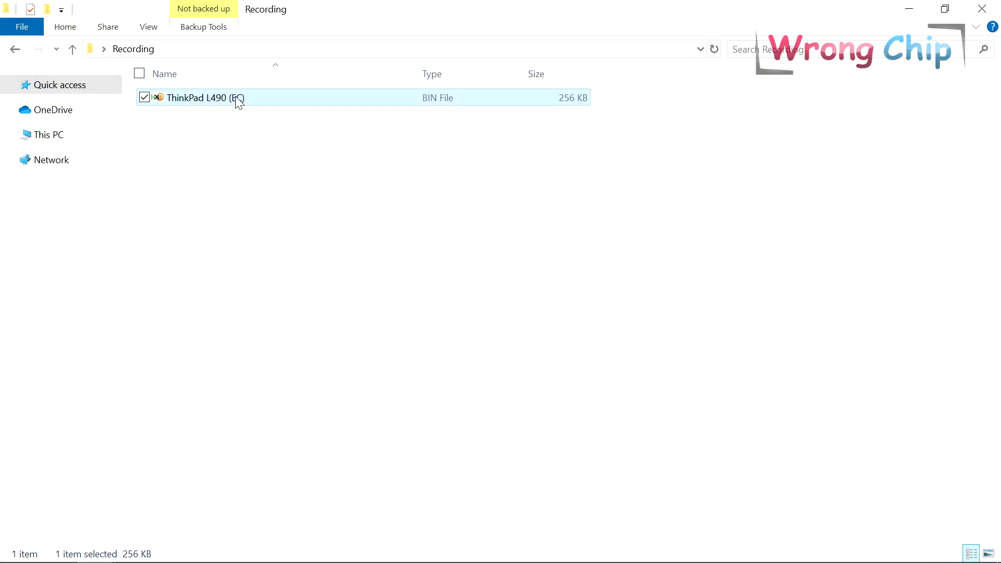
Select the whole ThinkPad L490 (EC) BIN file in HxD to check its length and search it for the text "ser".
key(ctrl+a)
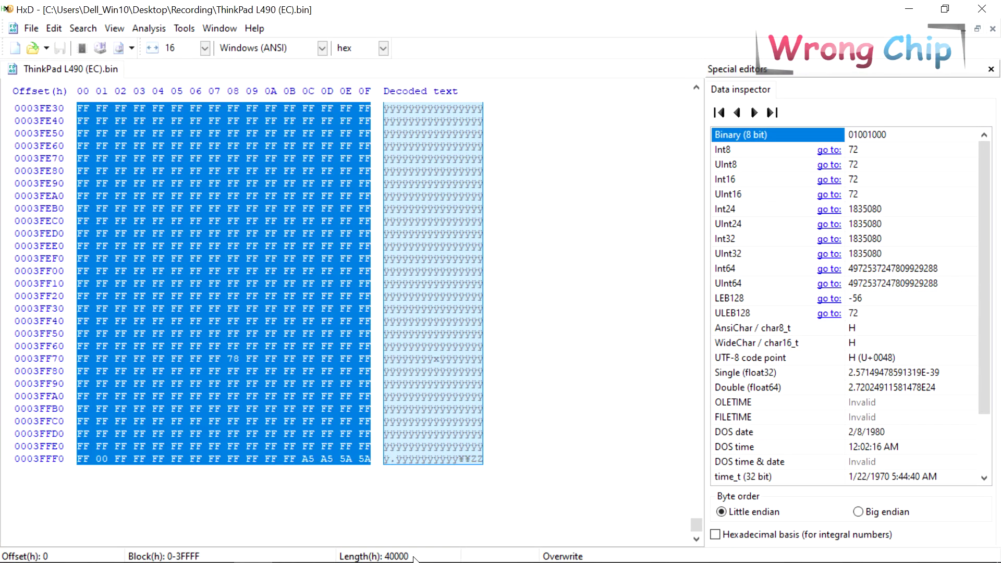
click(302, 333)
key(ctrl+f)
text(ser)
key(Return)
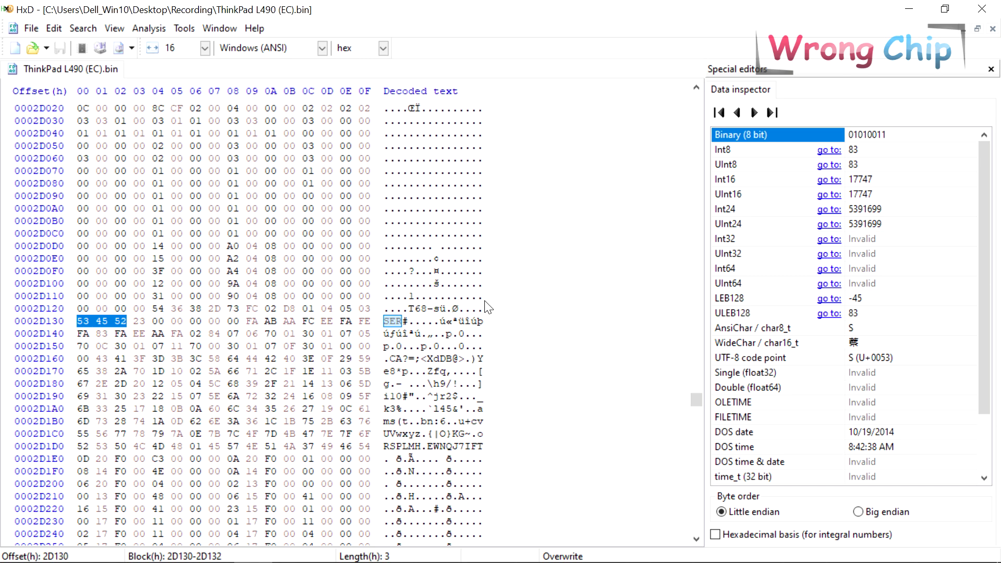
Highlight the machine's serial number in the decoded text of the L490 EC file and examine the product data below it.
drag(416, 283, 467, 283)
scroll(468, 283, down, 7)
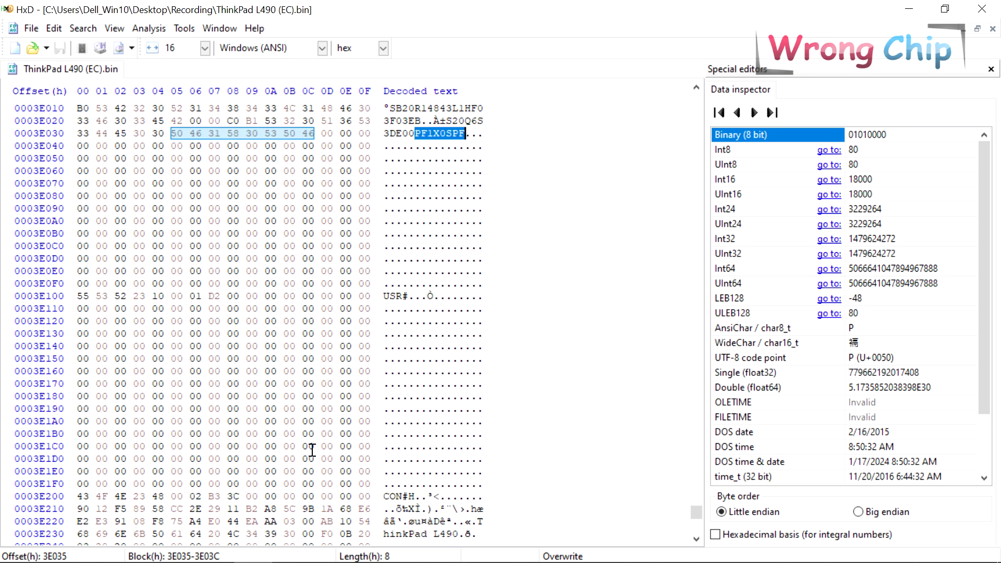
drag(452, 421, 479, 408)
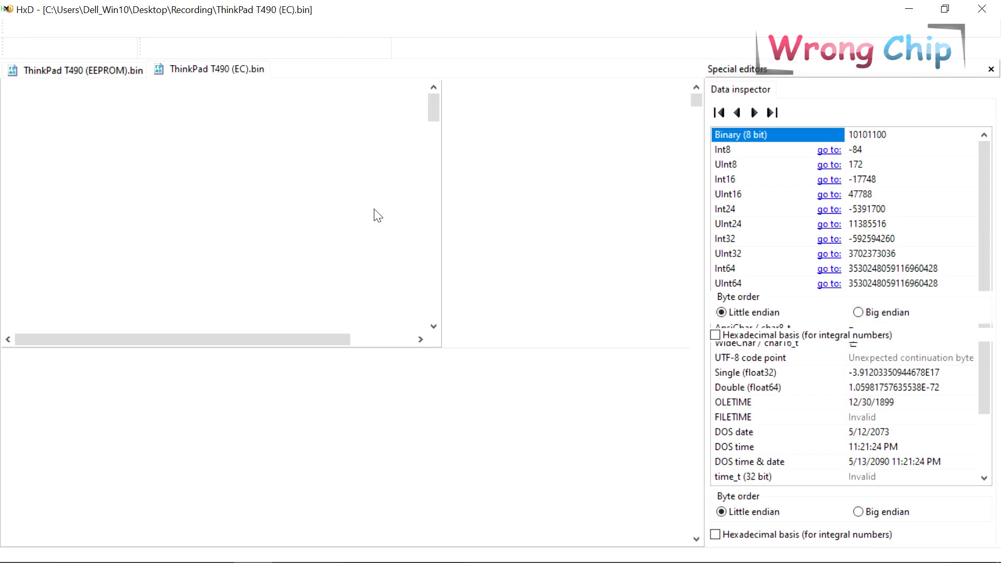
Examine the encoded data in the ThinkPad T490 (EEPROM) file, highlighting offsets 0 to 3F and the block starting at 200.
click(104, 73)
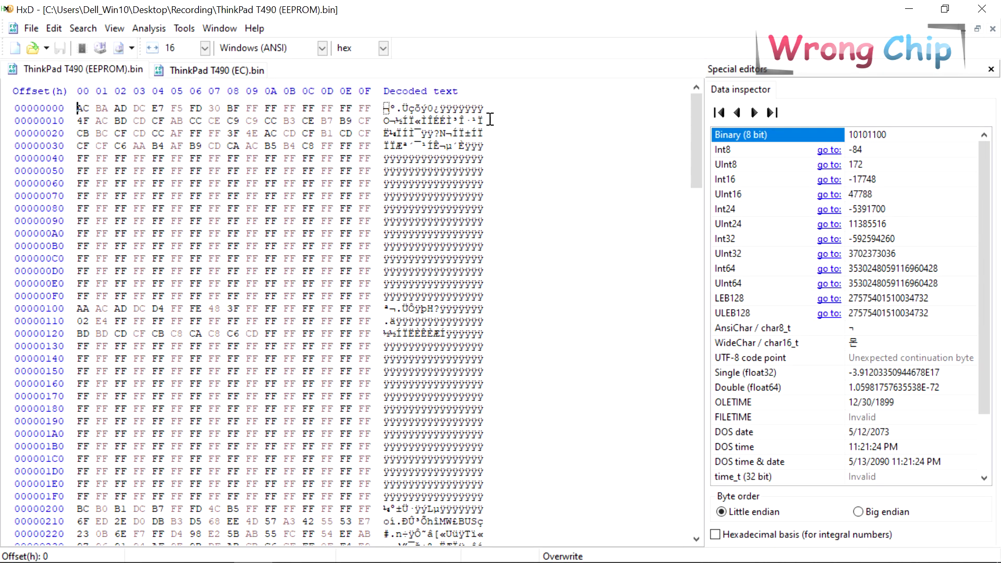
drag(698, 131, 698, 132)
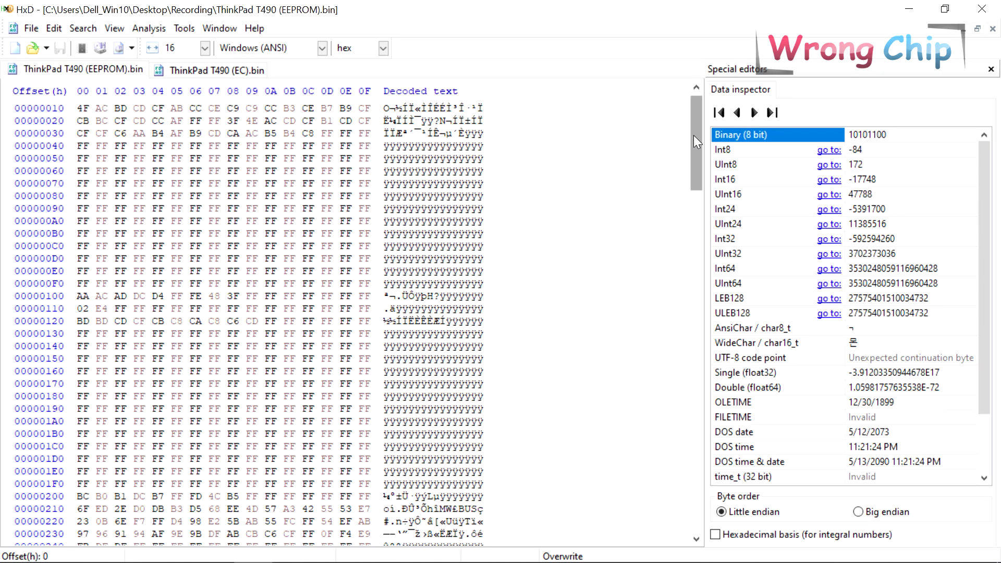
scroll(693, 136, up, 1)
drag(371, 147, 71, 103)
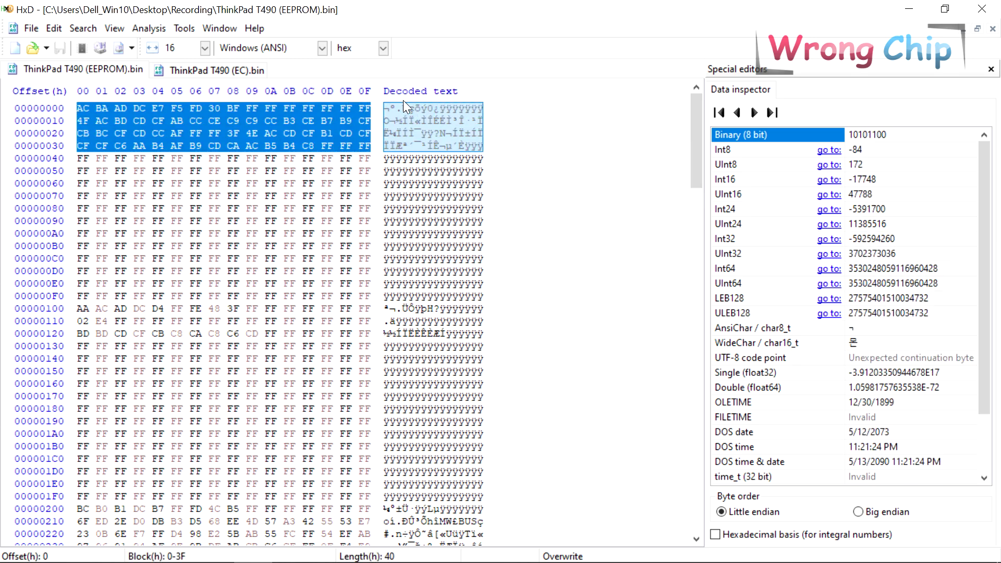
drag(389, 108, 498, 146)
drag(697, 130, 700, 148)
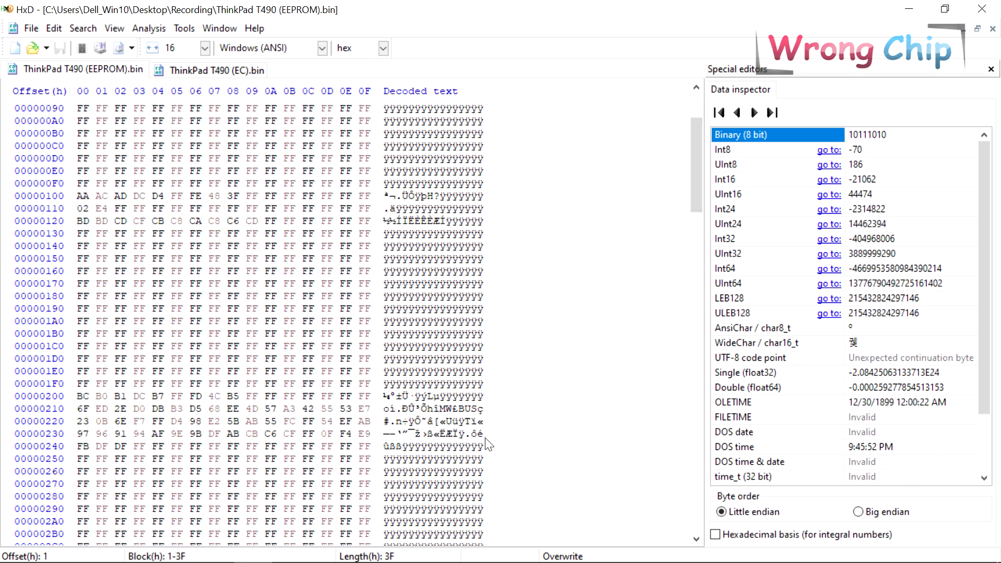
drag(479, 434, 364, 394)
Select the entire contents of the ThinkPad T490 EEPROM file and the T490 EC file to compare their lengths.
key(ctrl+a)
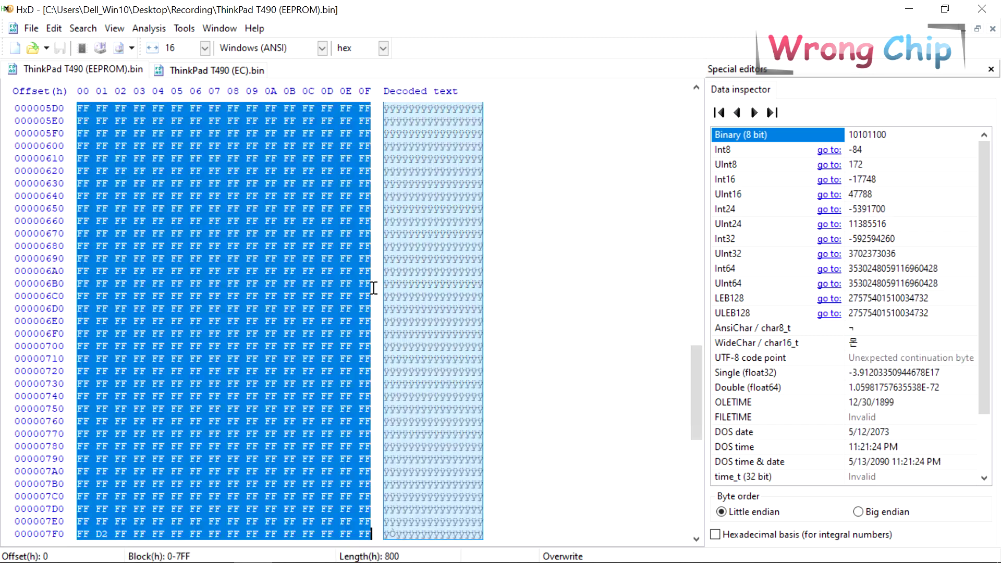
click(208, 70)
scroll(421, 521, down, 1)
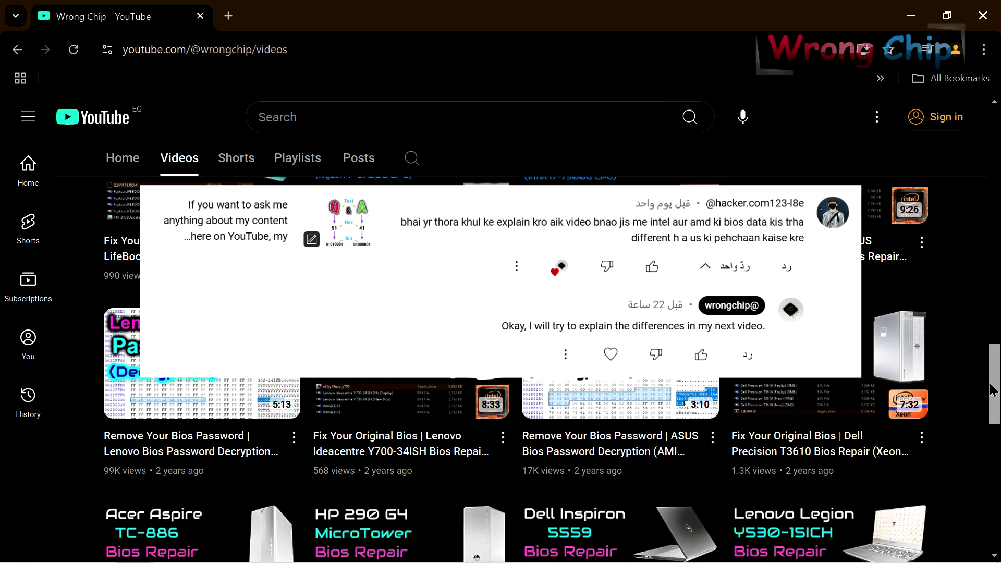
drag(990, 388, 996, 489)
scroll(996, 447, down, 3)
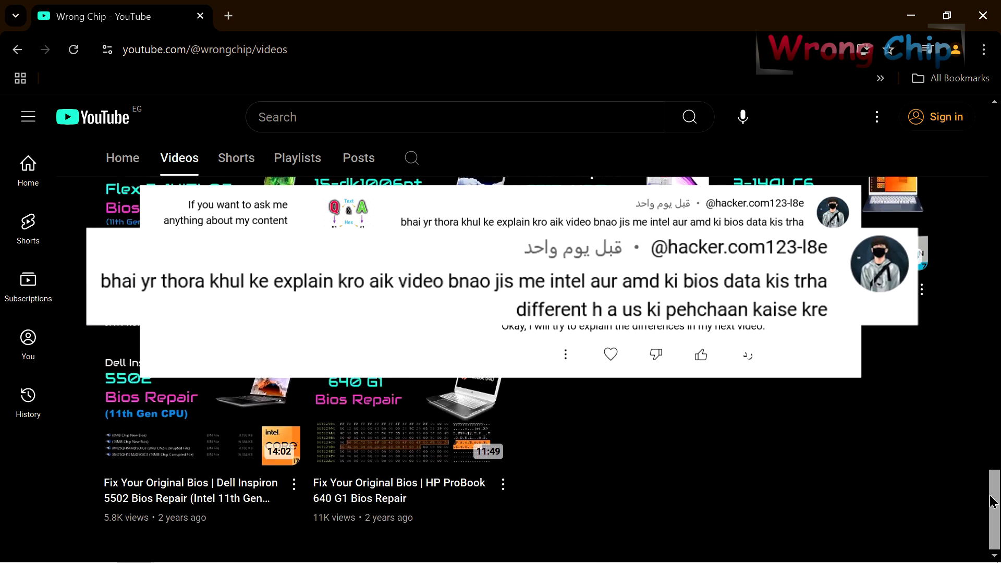
drag(993, 501, 983, 365)
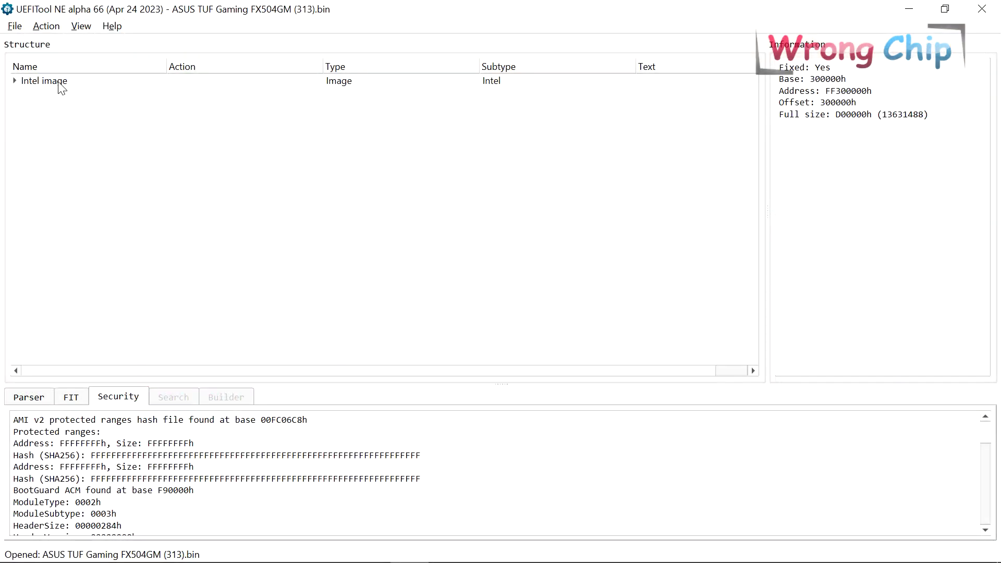
Expand the Intel image of ASUS TUF Gaming FX504GM (313).bin in UEFITool and inspect its Descriptor, ME and BIOS regions.
click(51, 84)
click(15, 81)
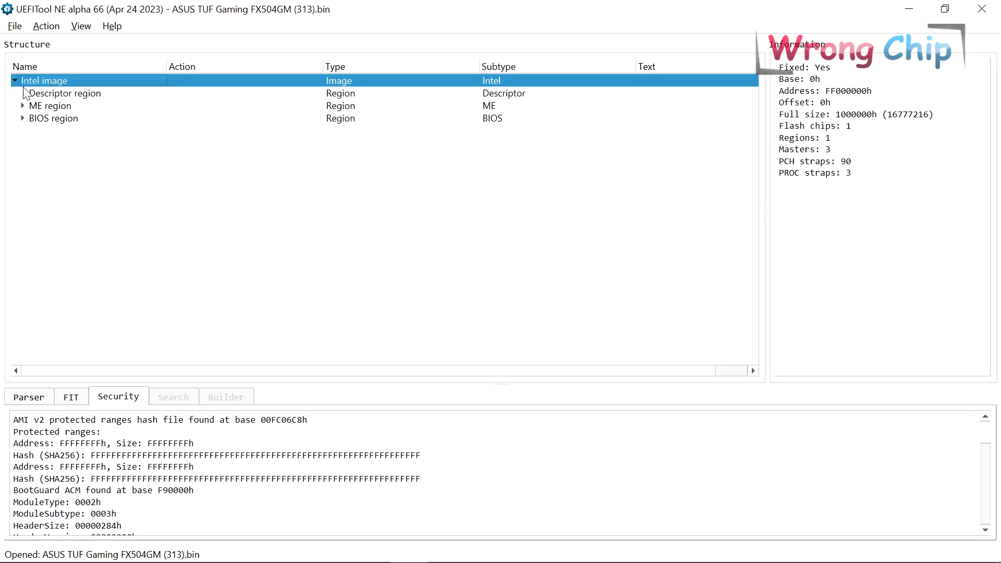
click(64, 94)
click(72, 110)
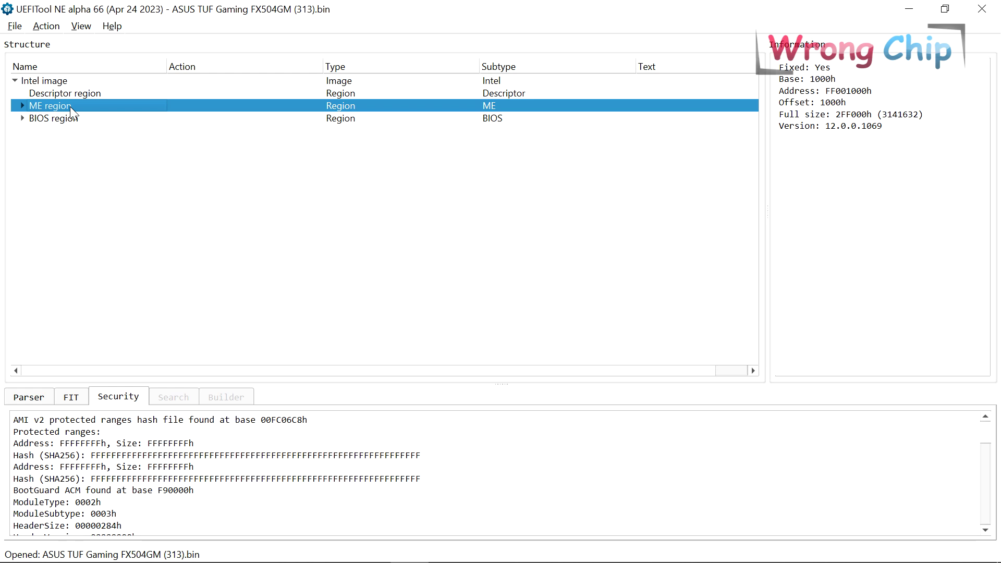
click(73, 118)
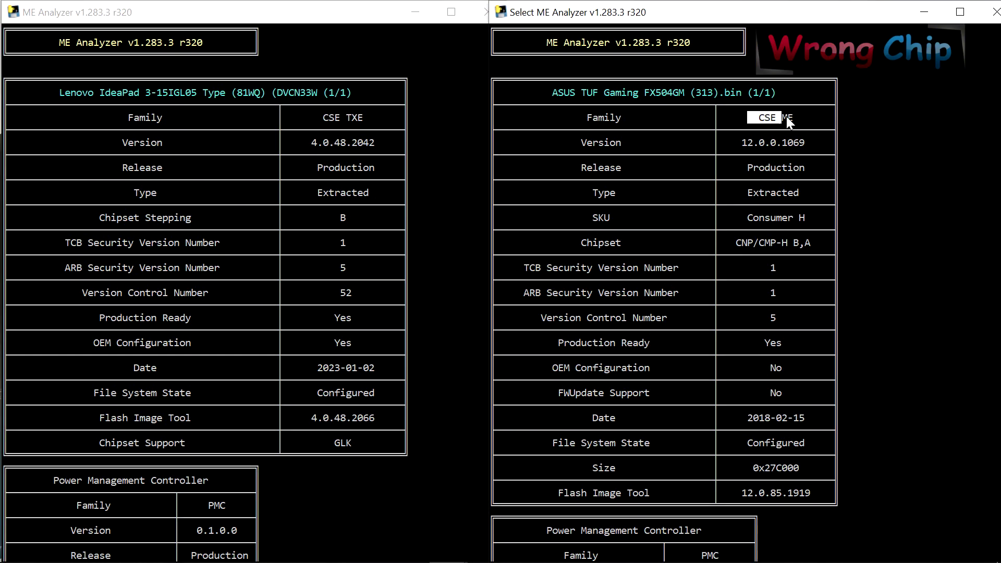
Compare the Family entries of the Lenovo IdeaPad 3-15IGL05 and ASUS TUF Gaming FX504GM files in ME Analyzer.
click(371, 117)
click(370, 115)
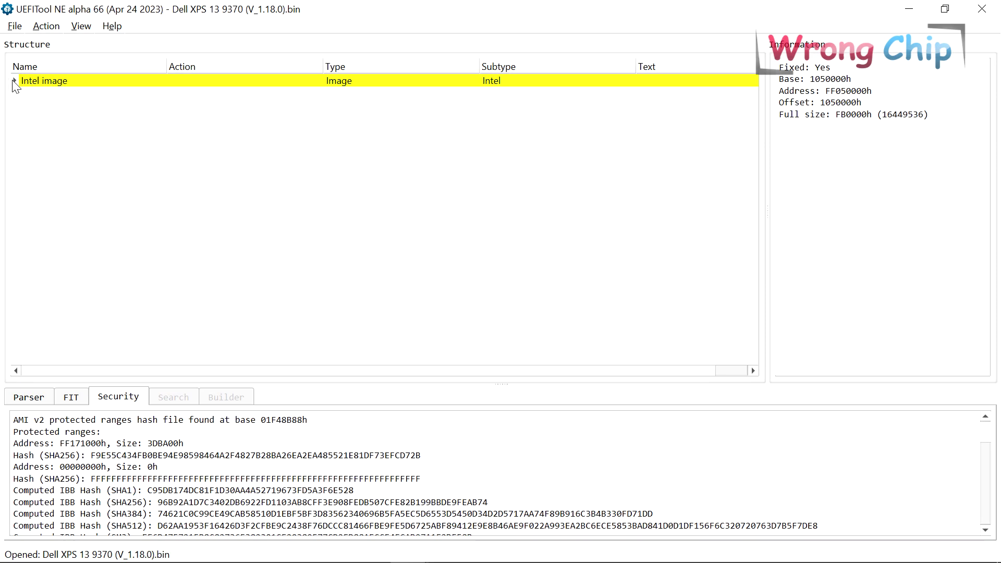
Expand the Intel image of Dell XPS 13 9370 (V_1.18.0).bin in UEFITool and inspect its Descriptor, GbE, ME, EC and BIOS regions.
click(13, 81)
click(72, 94)
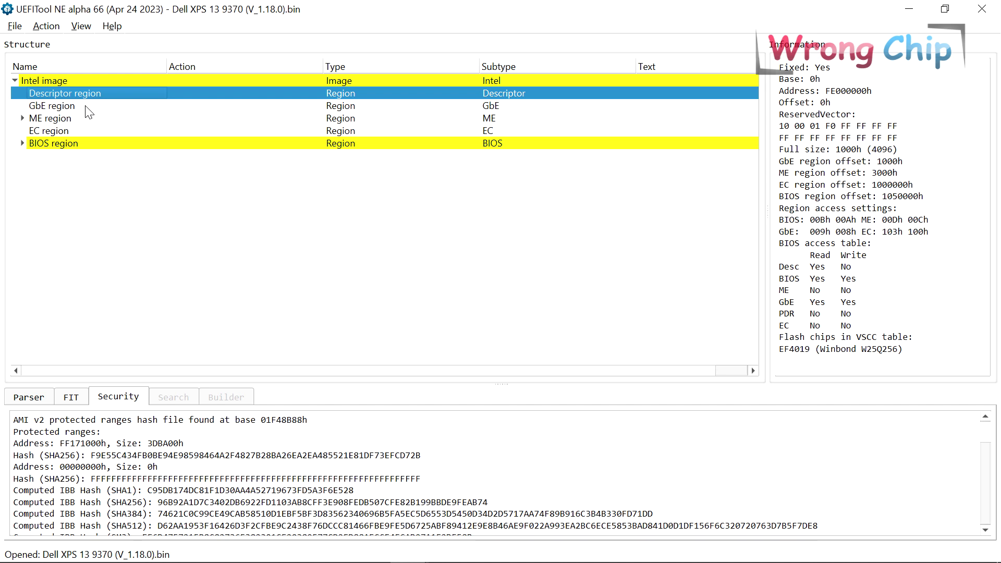
click(88, 108)
click(87, 118)
click(87, 127)
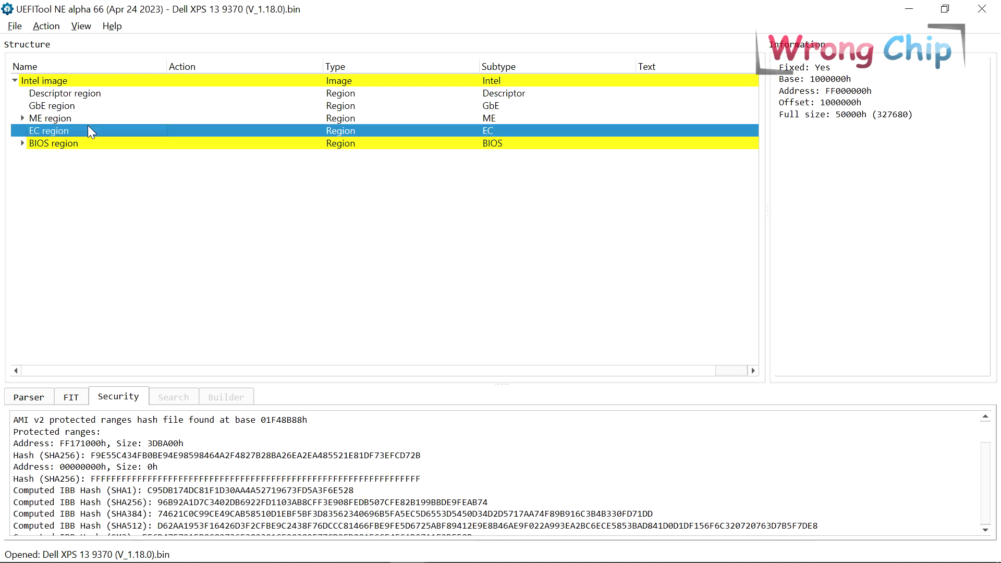
click(94, 143)
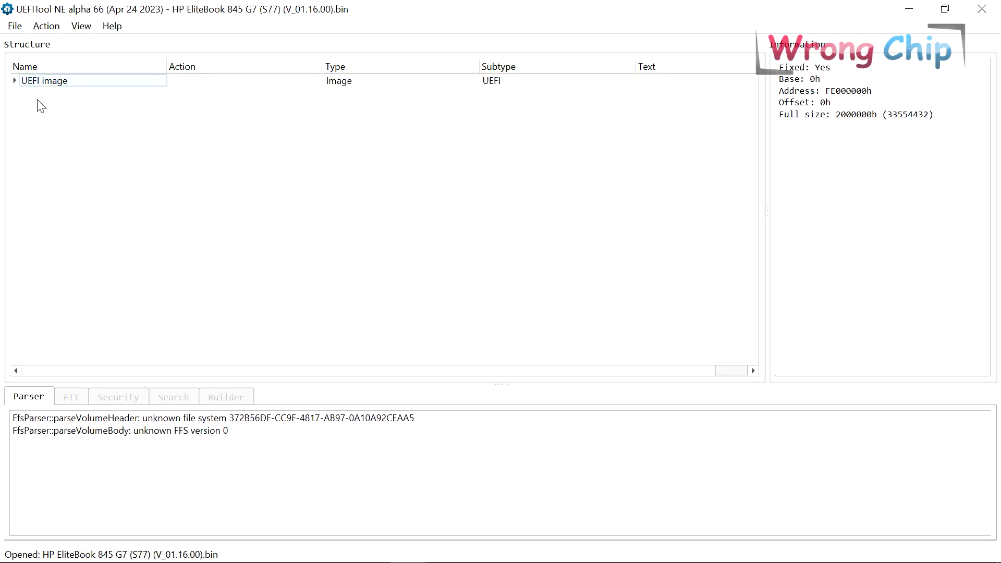
Expand the UEFI image of the HP EliteBook 845 G7 (S77) file and inspect its volume and padding entries.
click(14, 80)
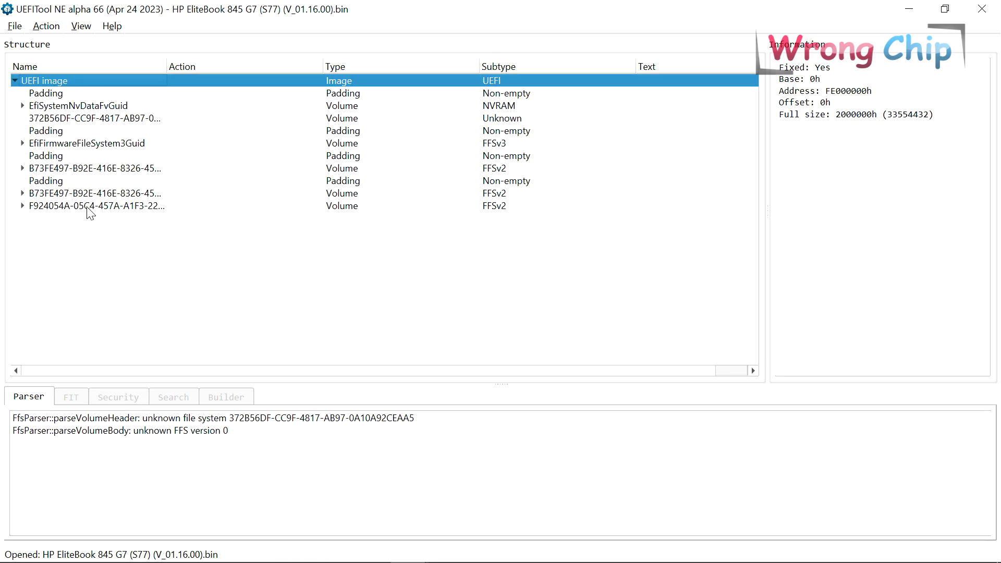
click(85, 138)
drag(85, 137, 81, 93)
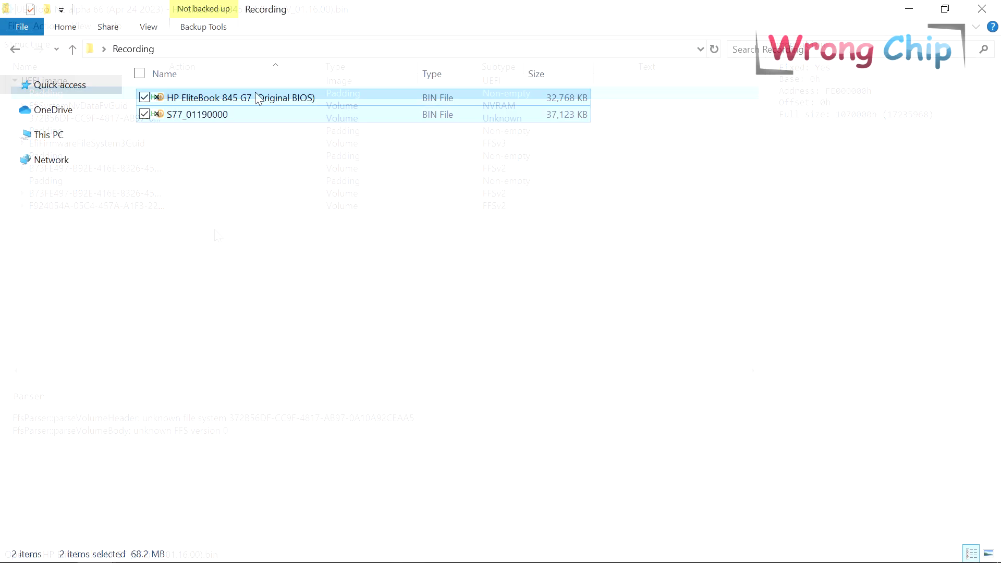
Open S77_01190000 and HP EliteBook 845 G7 (Original BIOS) in HxD, select all of S77_01190000 and highlight the original's closing bytes.
double_click(254, 92)
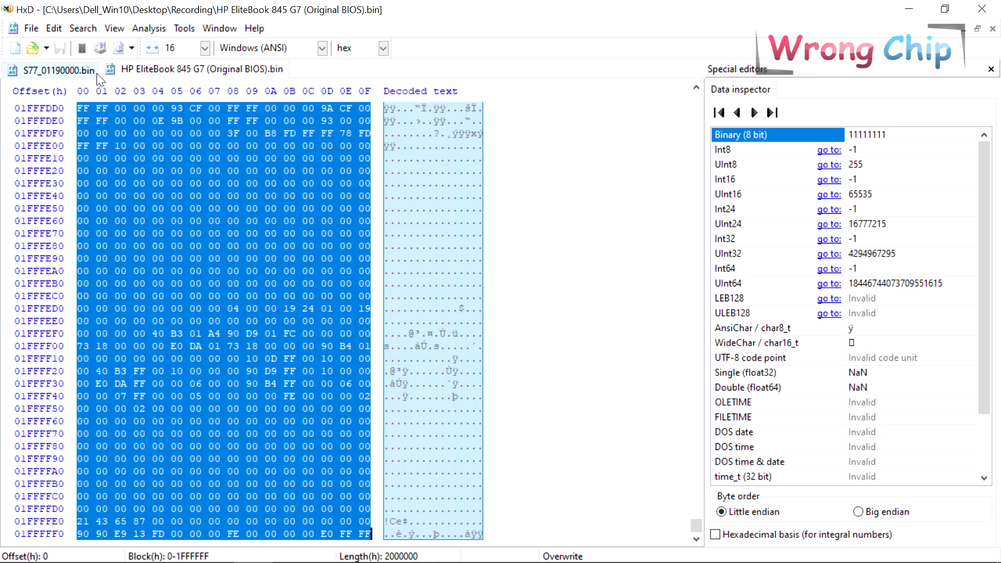
click(69, 68)
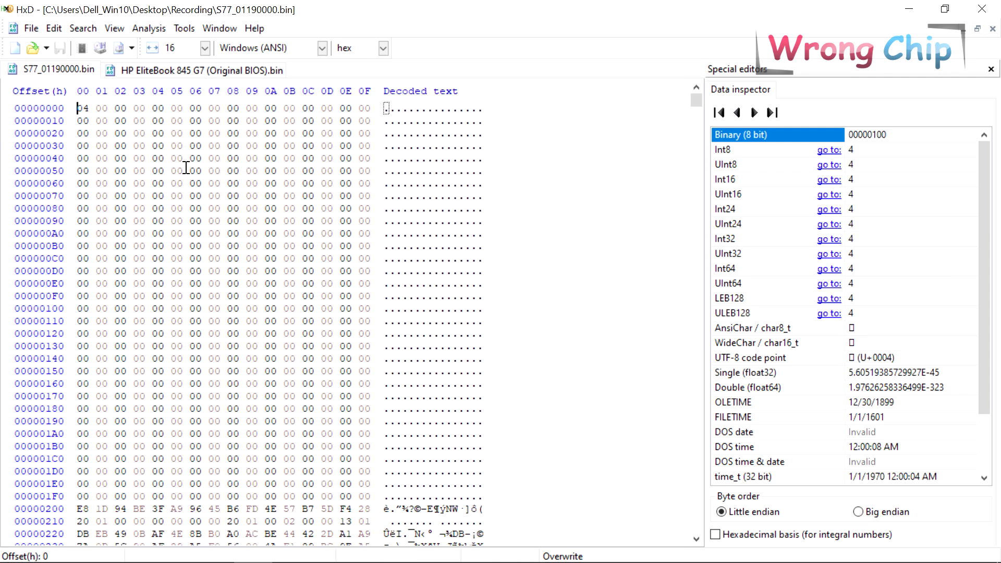
key(ctrl+a)
click(245, 74)
click(339, 471)
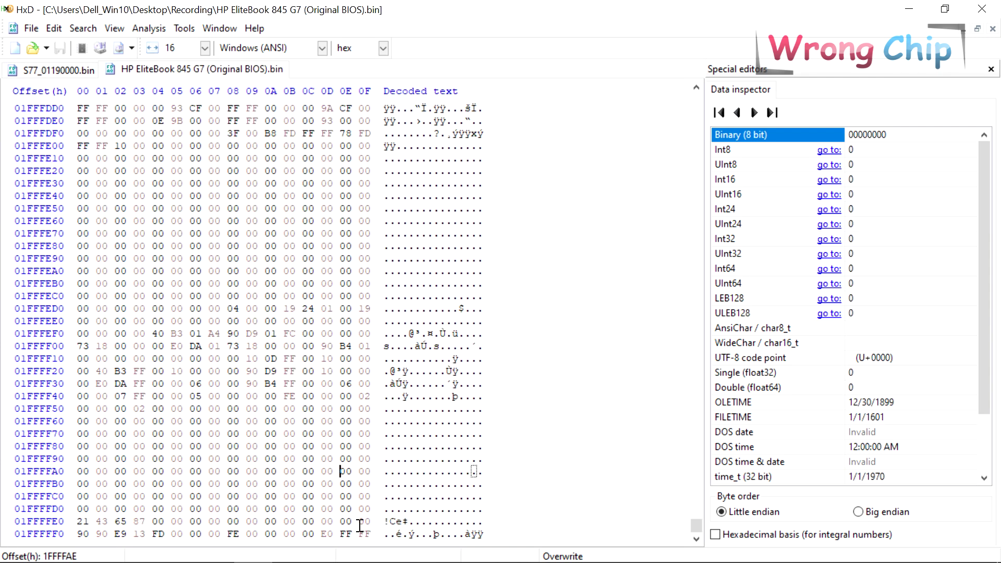
drag(369, 532, 328, 512)
Delete the header block from offset 0 to 31F in S77_01190000.bin.
click(77, 73)
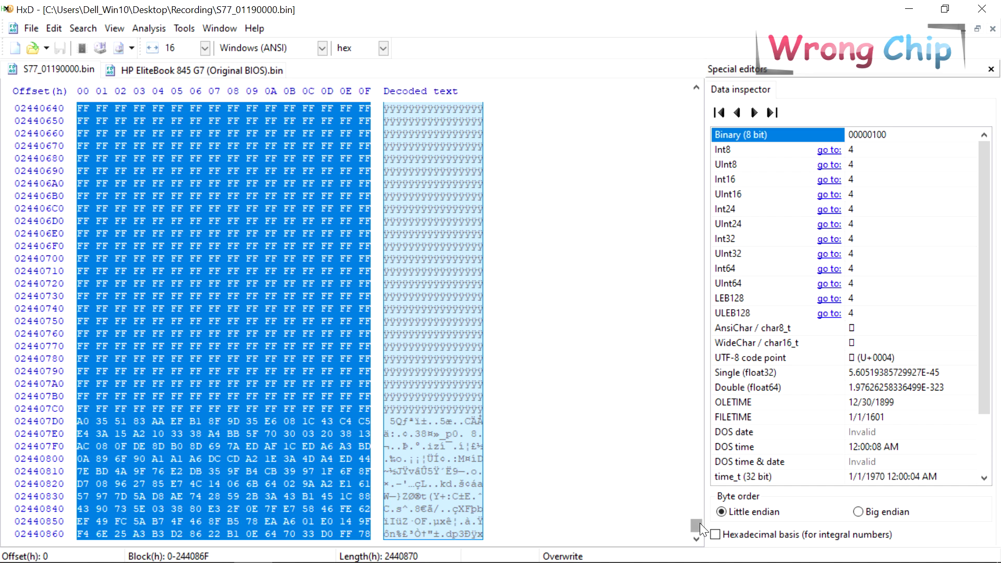
drag(698, 523, 665, 78)
click(322, 271)
scroll(336, 422, down, 7)
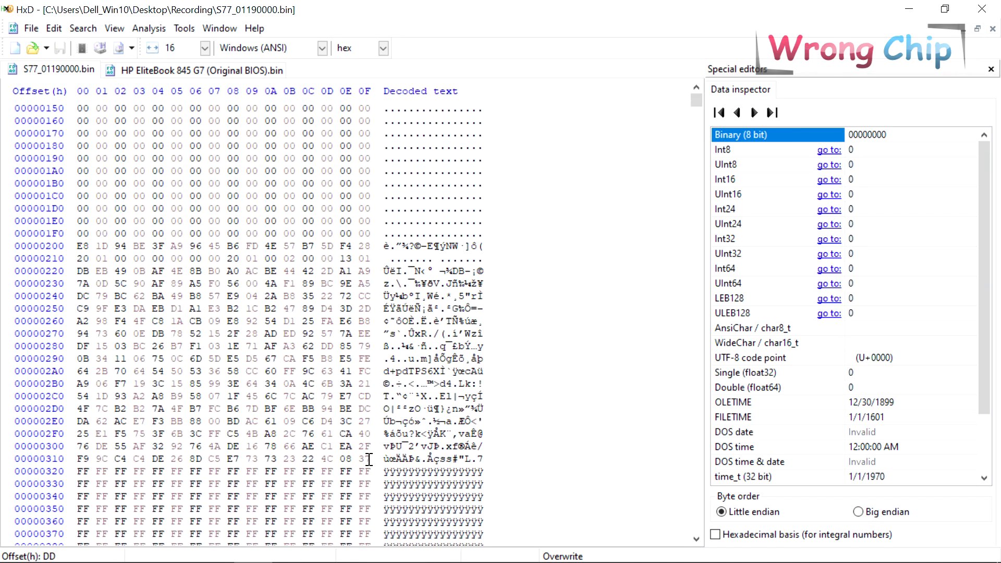
drag(369, 458, 5, 5)
key(Delete)
Mark a block of length 2000000 from offset 0 in S77_01190000.bin and delete all data after it.
key(ctrl+e)
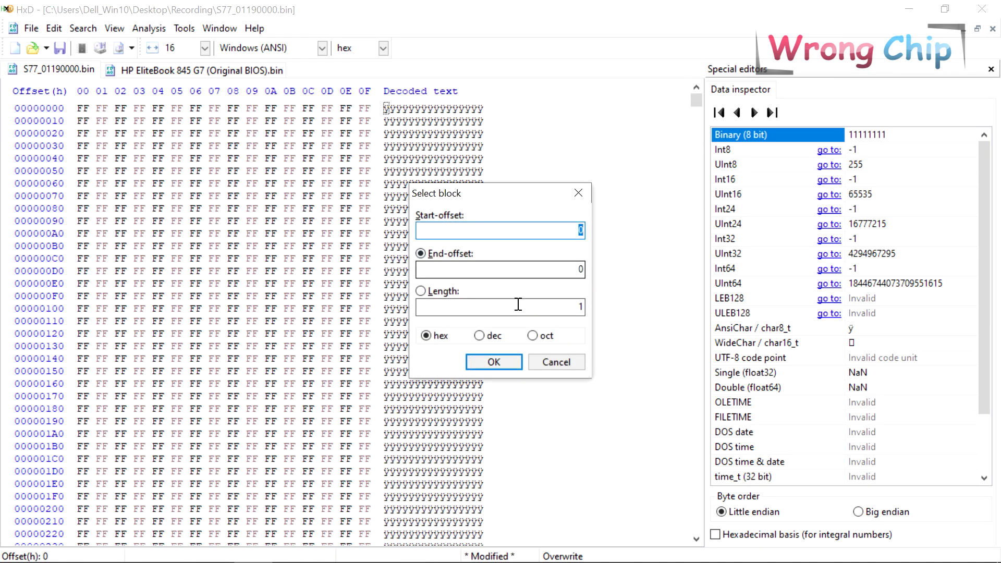
click(518, 304)
text(2000000)
key(Return)
scroll(518, 306, down, 7)
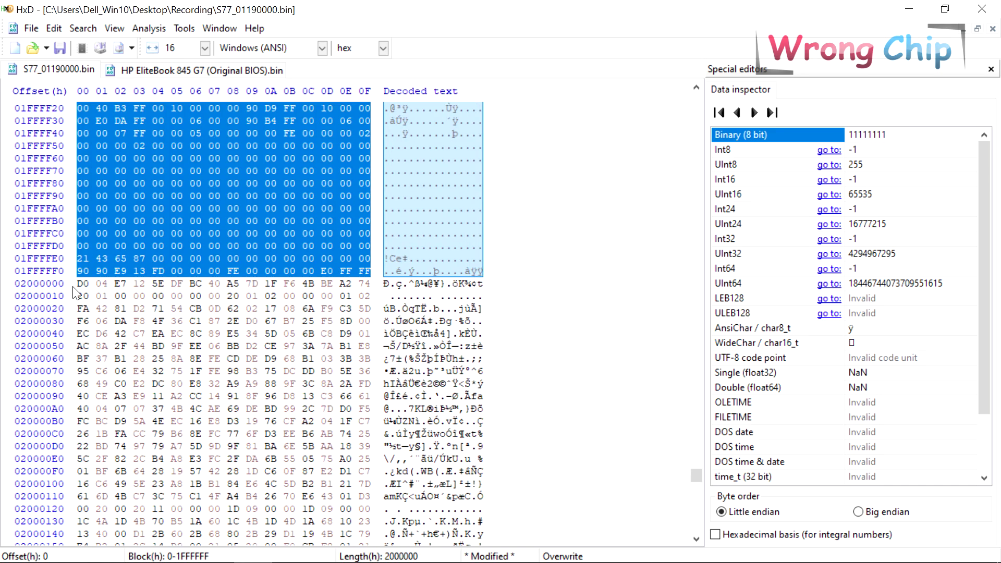
drag(79, 285, 538, 509)
drag(695, 479, 696, 532)
scroll(695, 533, up, 3)
shift+click(368, 222)
key(Delete)
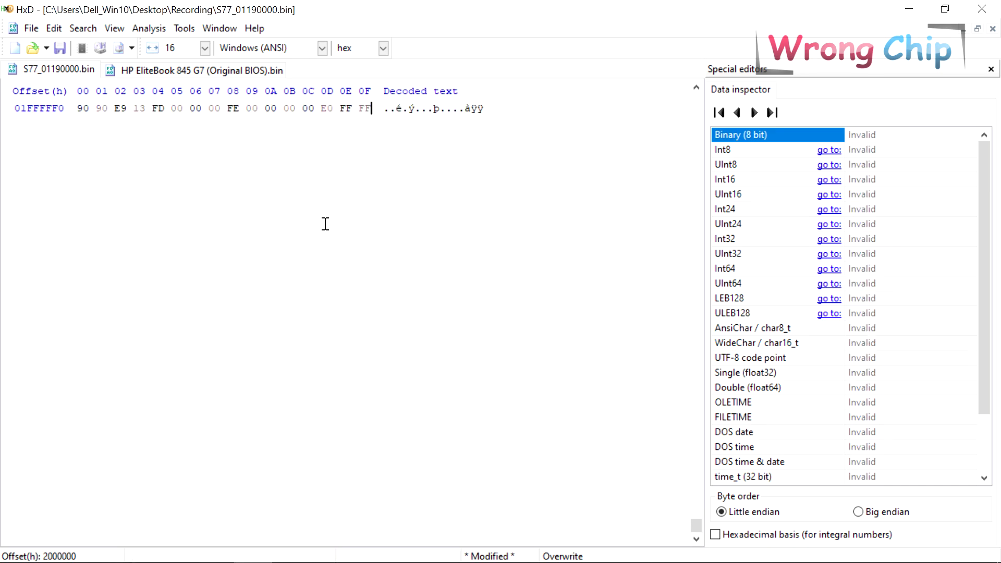
Search S77_01190000.bin for the text "book" using Unicode (UTF-16 little endian) encoding.
scroll(324, 223, up, 5)
key(ctrl+f)
text(boot)
click(541, 290)
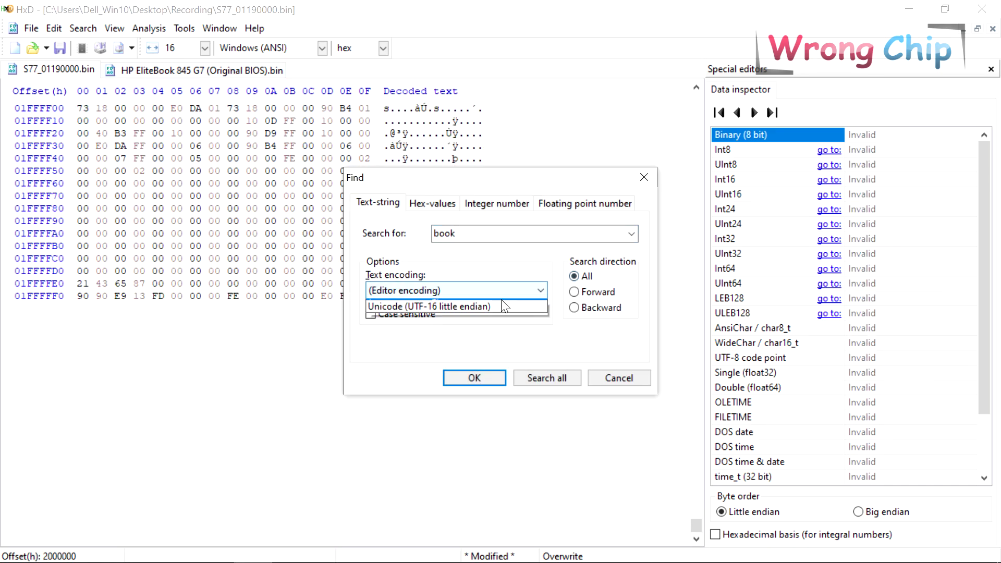
click(407, 306)
key(Return)
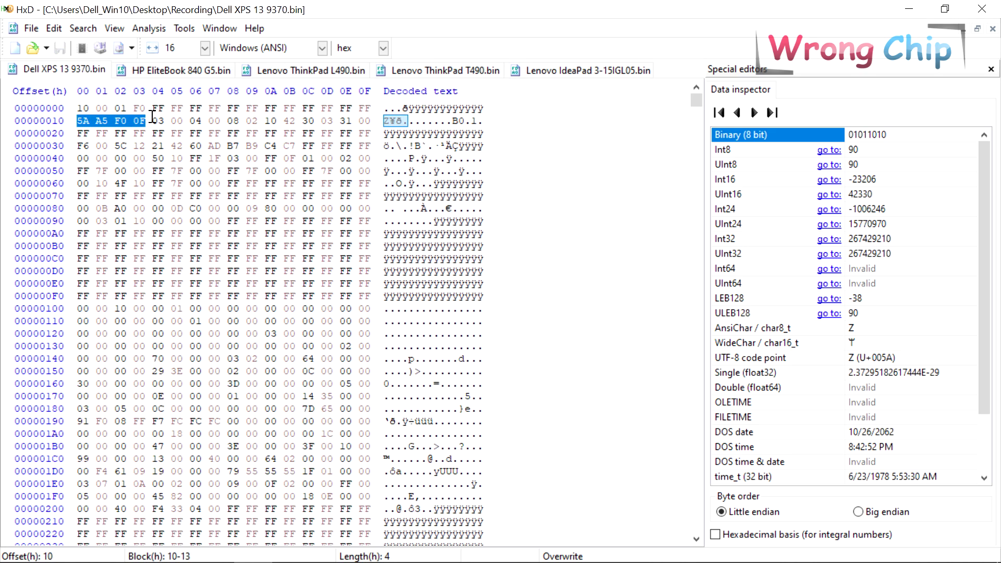
Compare the 5A A5 F0 0F bytes at offset 10 in the EliteBook 840 G5, ThinkPad L490, ThinkPad T490 and IdeaPad 3-15IGL05 files.
click(183, 77)
click(286, 71)
click(409, 77)
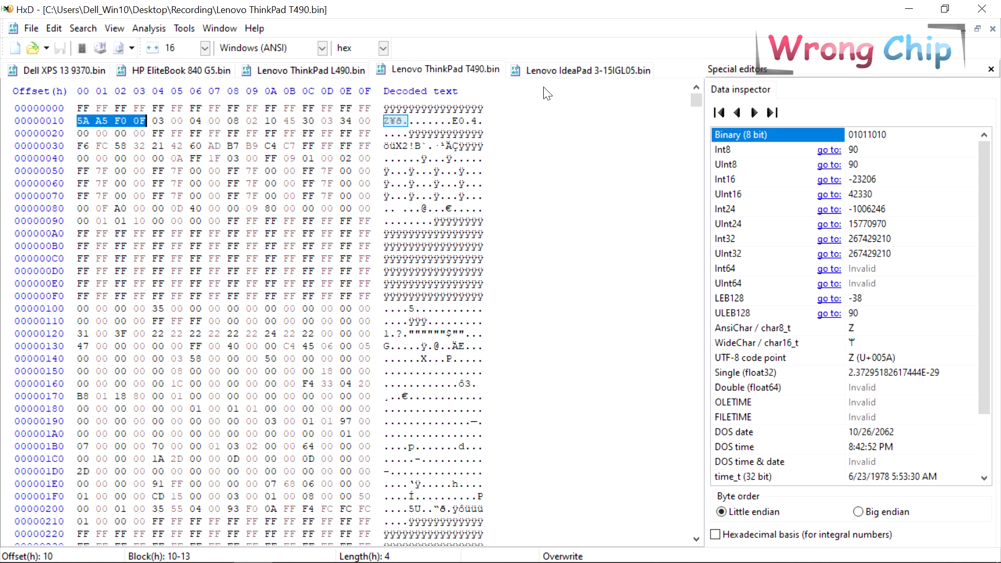
click(554, 78)
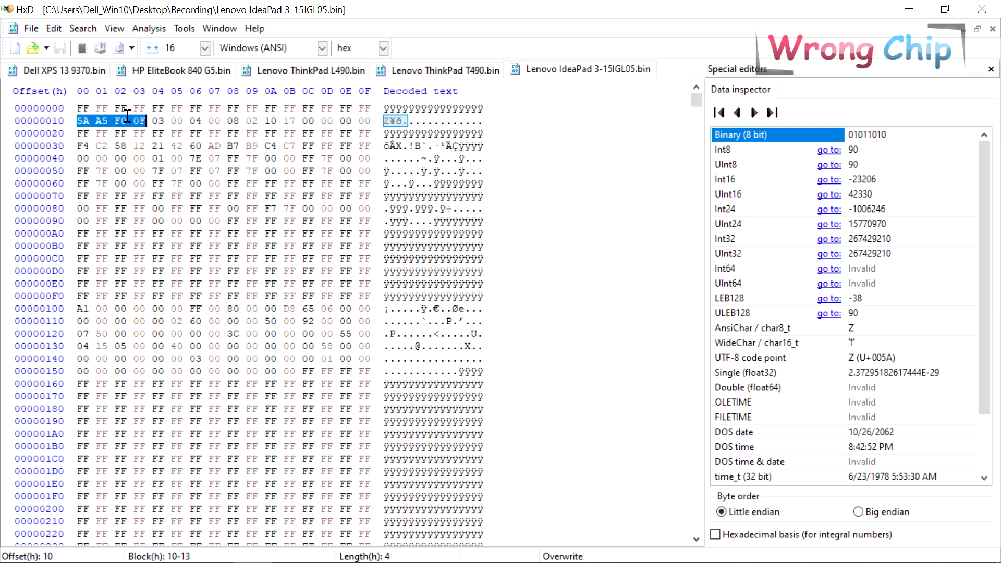
Compare the closing bytes of all five Intel BIOS files, highlighting the end data in the Dell XPS 13 9370 and IdeaPad 3-15IGL05 files.
key(ctrl+Tab)
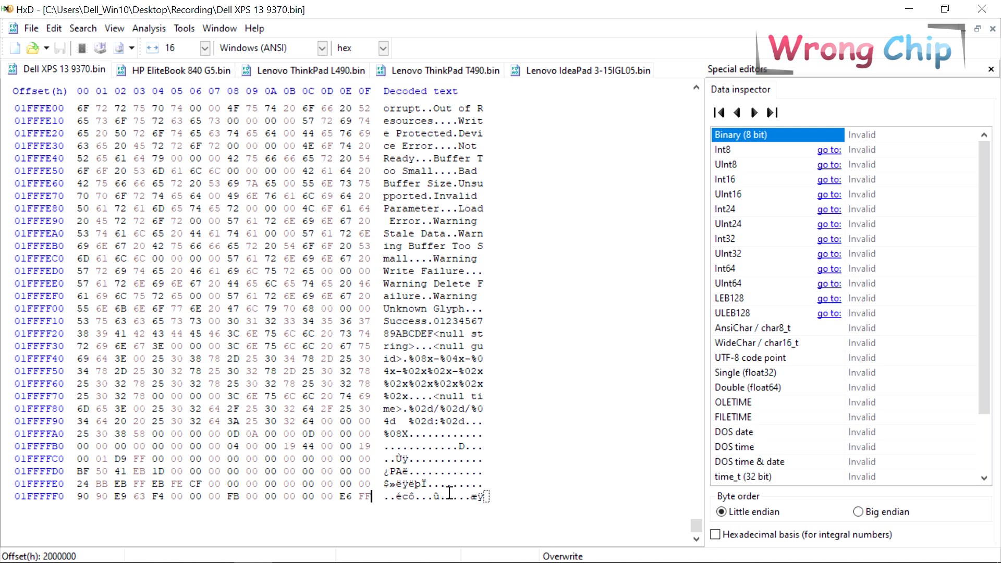
drag(483, 499, 412, 442)
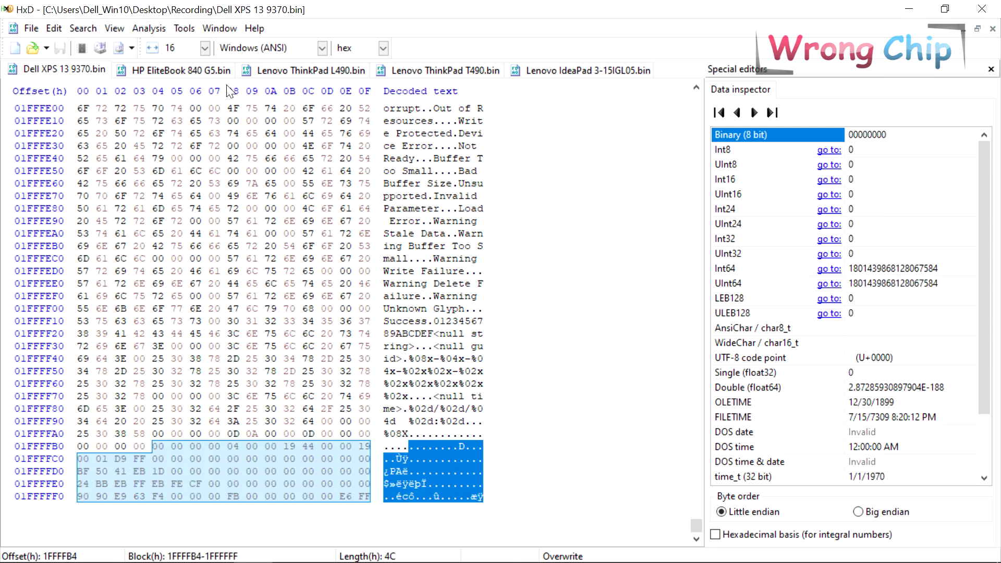
click(214, 72)
click(271, 76)
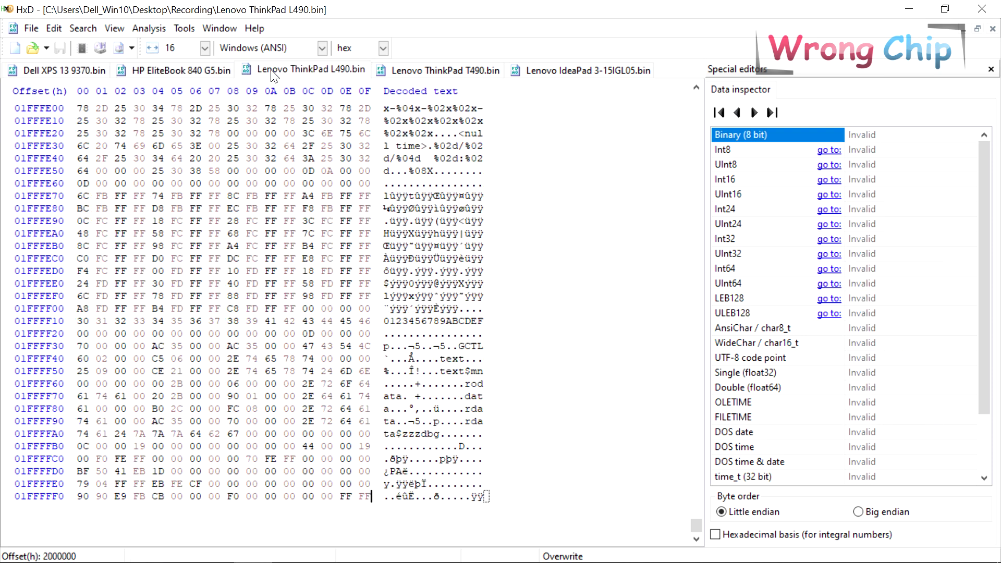
click(394, 74)
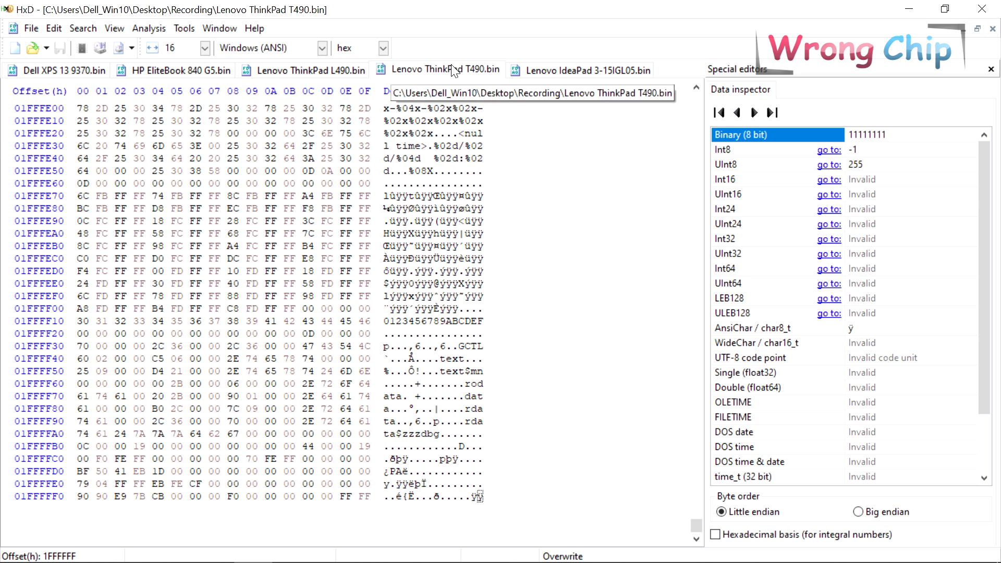
click(551, 73)
drag(369, 505, 113, 327)
click(128, 288)
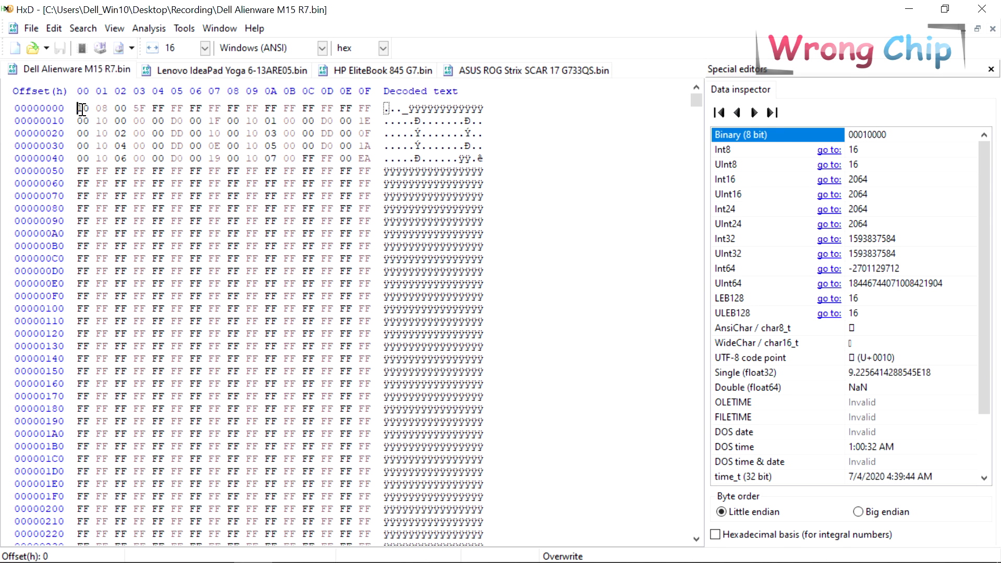
Highlight the opening bytes of the Dell Alienware M15 R7, Lenovo IdeaPad Yoga 6-13ARE05 and HP EliteBook 845 G7 files for comparison.
drag(82, 109, 276, 146)
click(210, 72)
drag(82, 109, 312, 134)
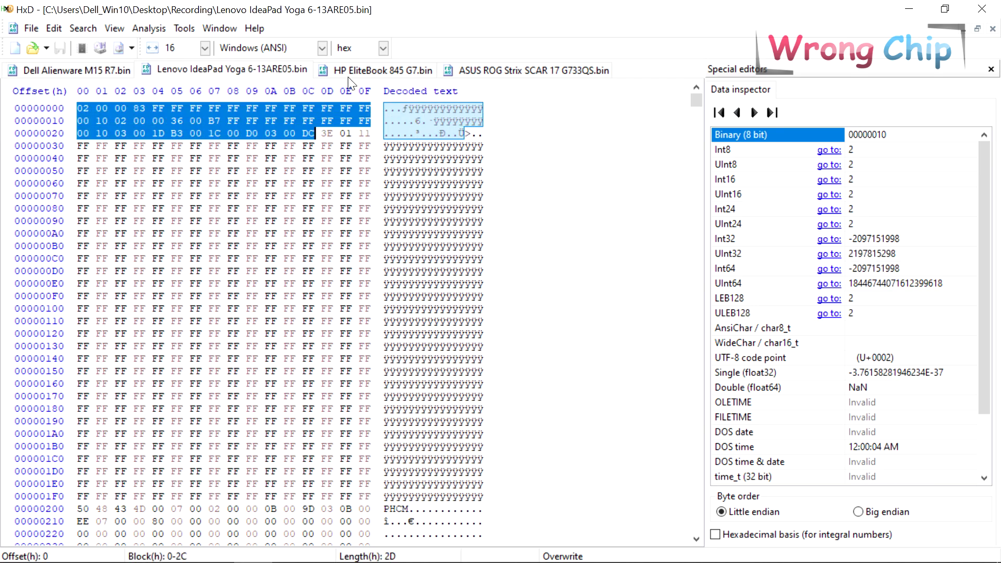
click(352, 69)
drag(81, 109, 335, 133)
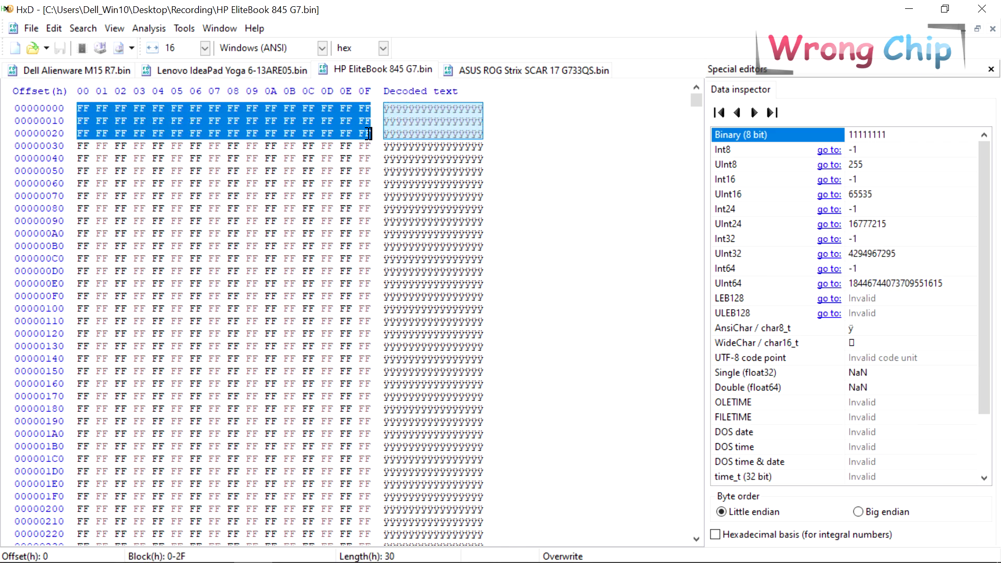
Select the whole HP EliteBook 845 G7 file and highlight the bytes at its end.
key(ctrl+a)
scroll(426, 460, down, 3)
click(361, 484)
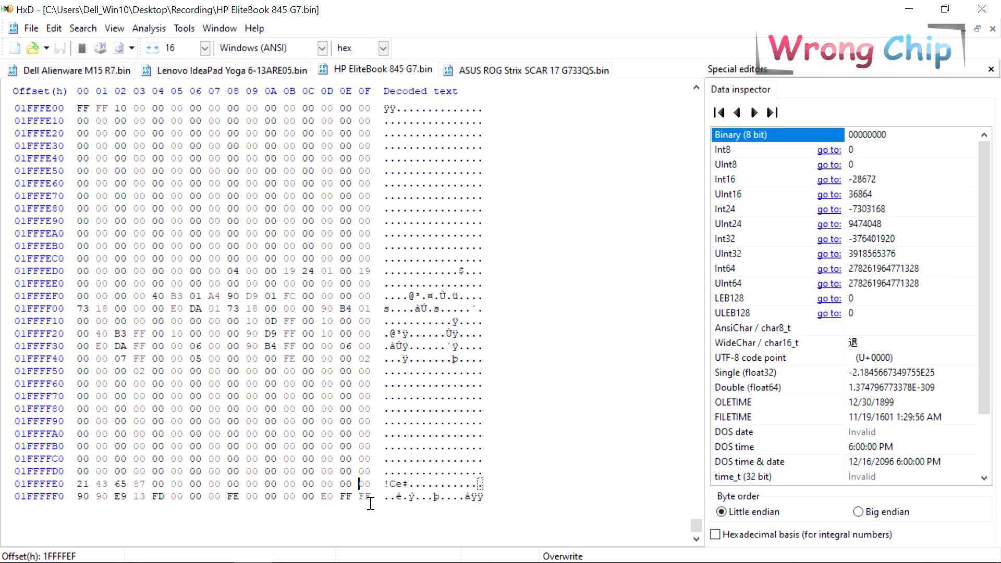
drag(368, 499, 288, 434)
Select the entire Lenovo IdeaPad Yoga 6-13ARE05 and Dell Alienware M15 R7 files and examine their closing bytes.
click(231, 69)
key(ctrl+a)
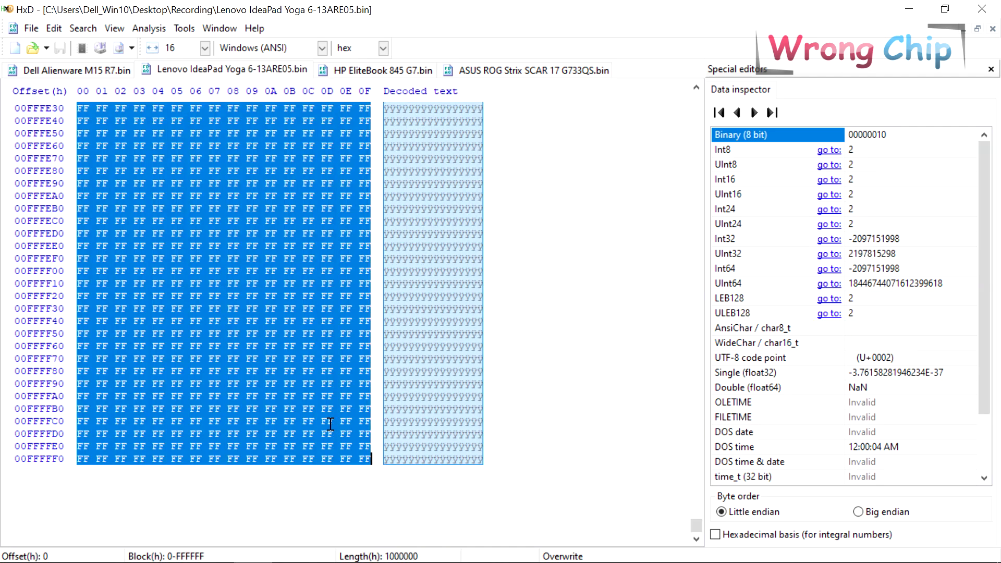
click(367, 447)
click(115, 72)
key(ctrl+a)
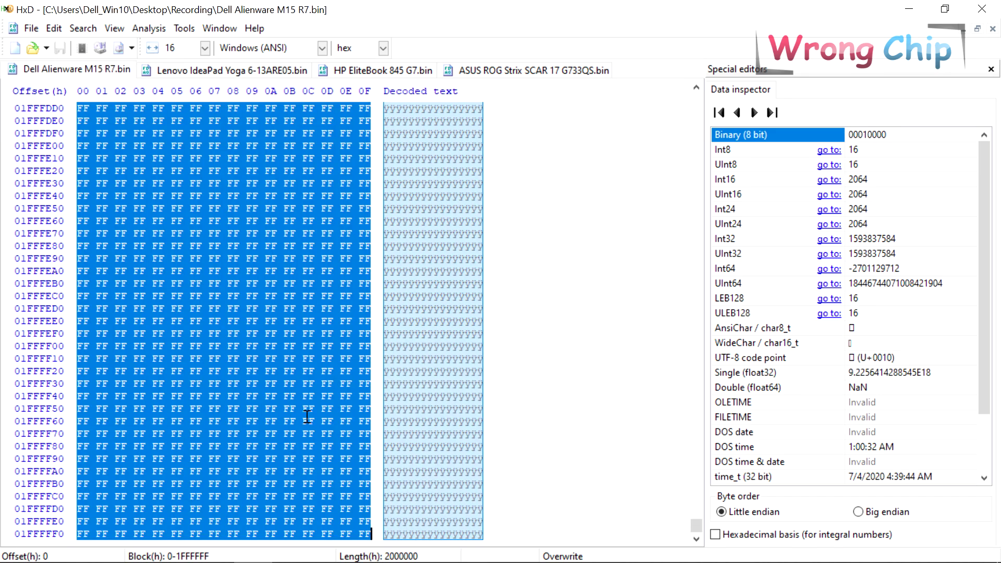
click(357, 484)
Examine the ASUS ROG Strix SCAR 17 G733QS file, highlighting its opening bytes, its full contents and the block FFFFCC to FFFFFF.
click(490, 71)
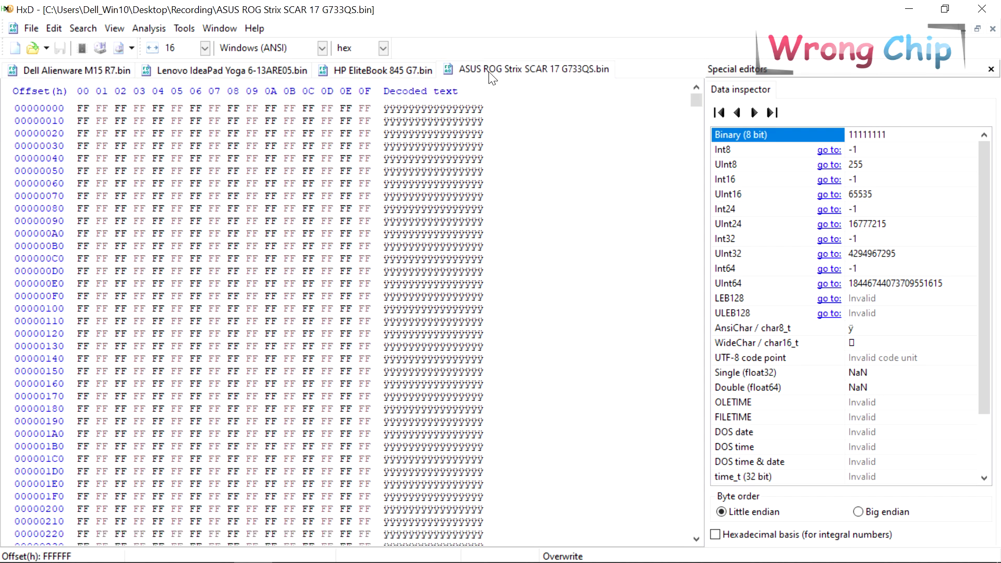
drag(80, 107, 293, 159)
key(ctrl+a)
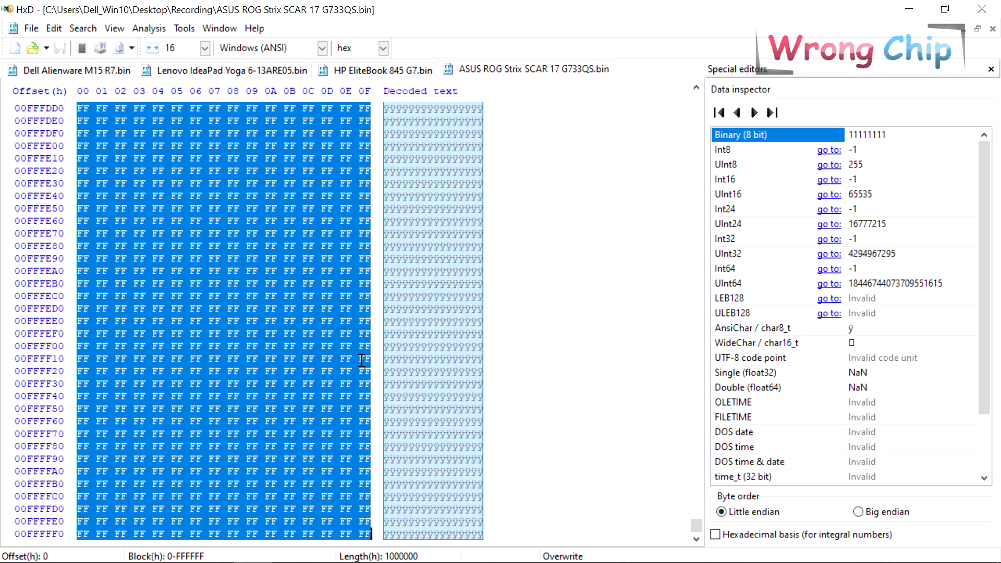
drag(365, 348, 296, 306)
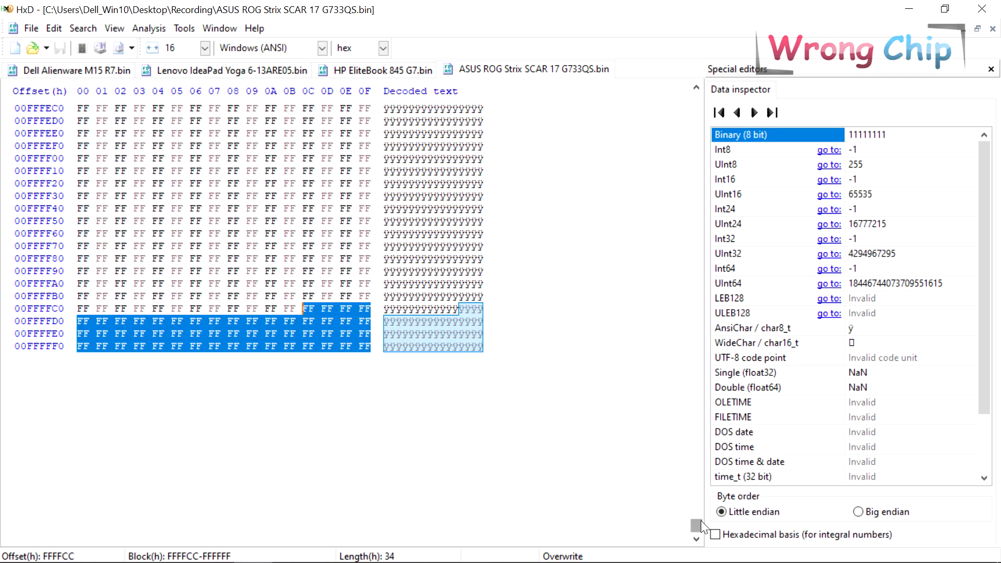
drag(696, 524, 694, 260)
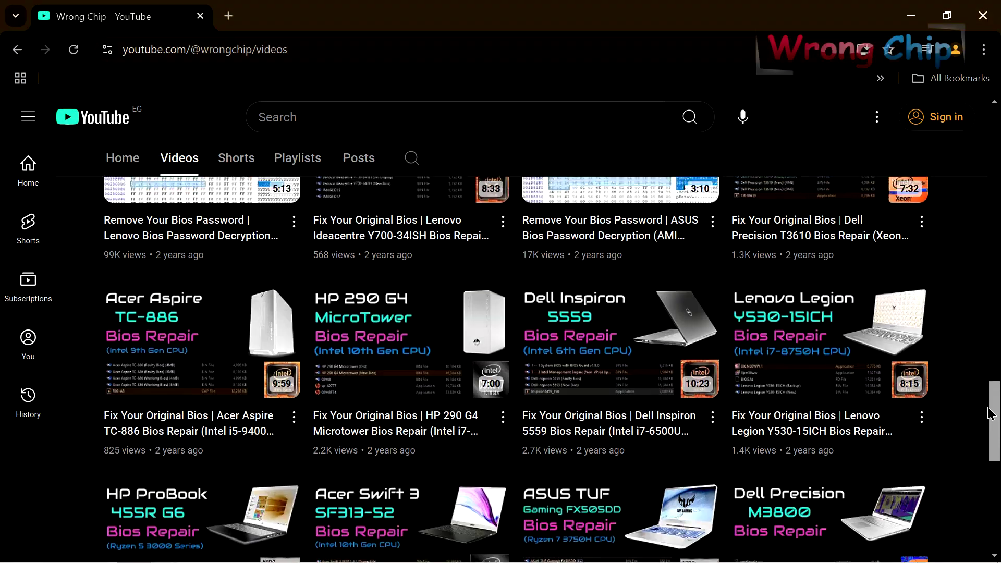